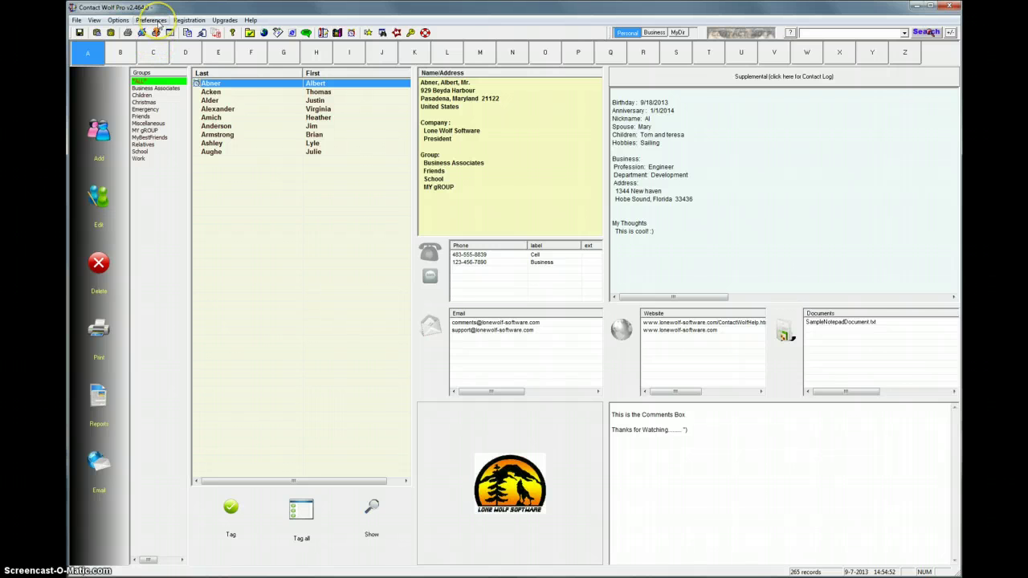
Under Email Options, set email sending to use This Computer's Email Client.
left_click(151, 20)
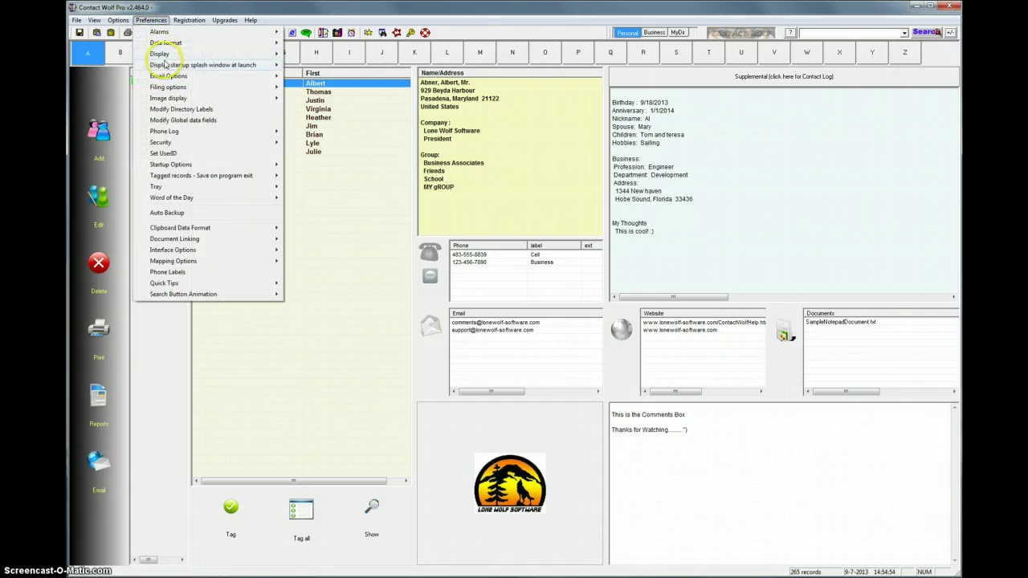
mouse_move(201, 76)
mouse_move(317, 76)
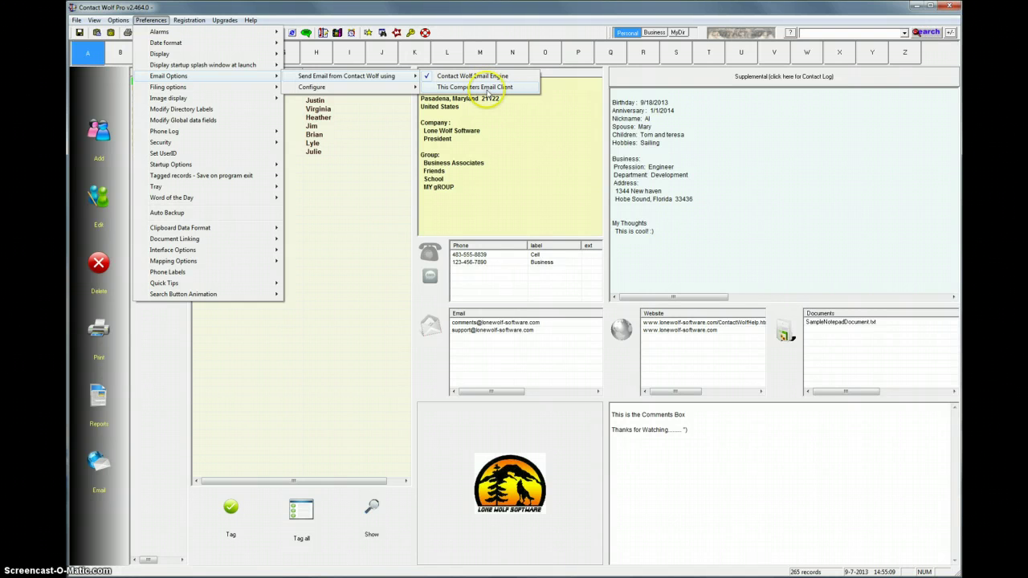
left_click(488, 89)
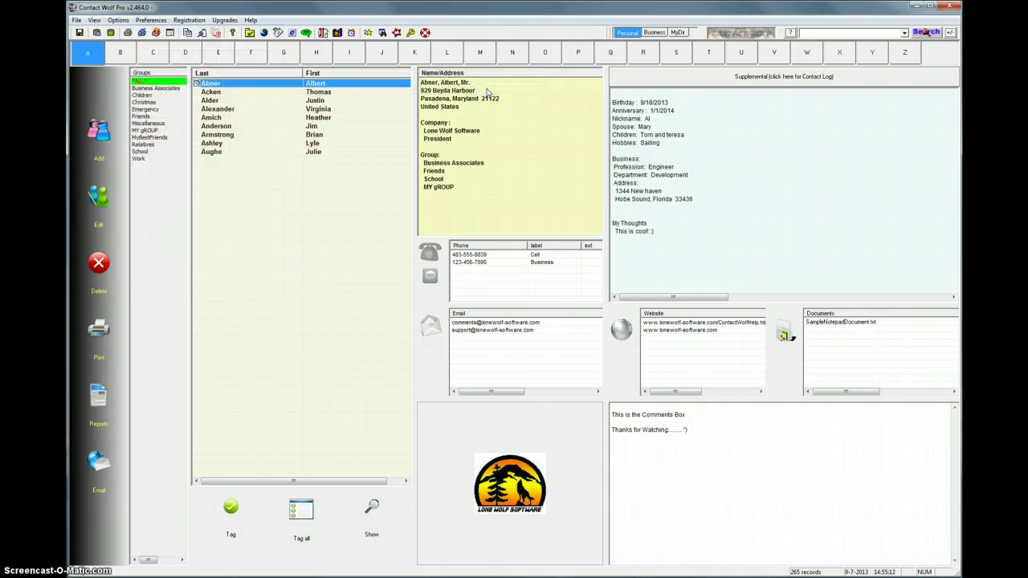
left_click(466, 331)
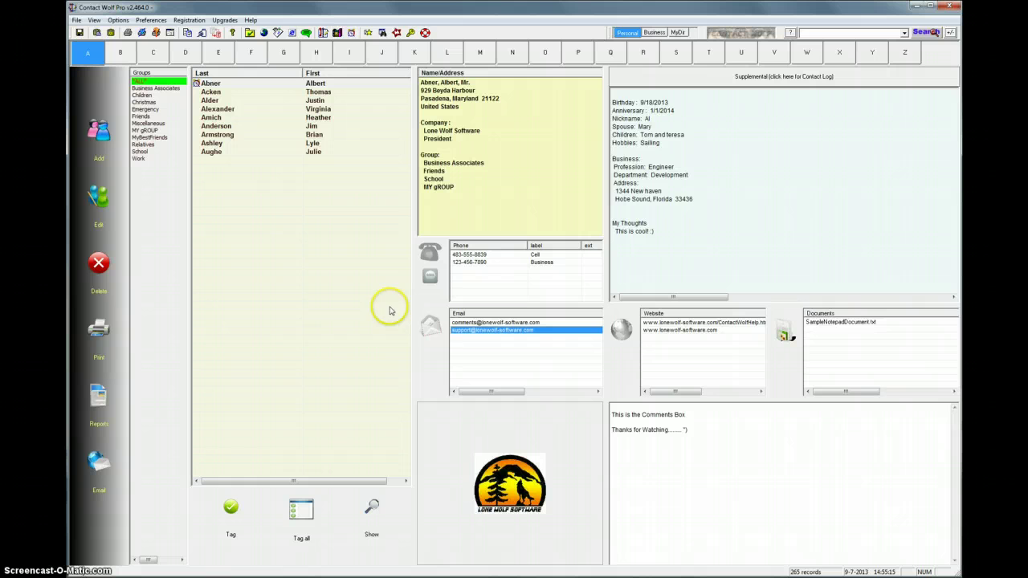
left_click(431, 329)
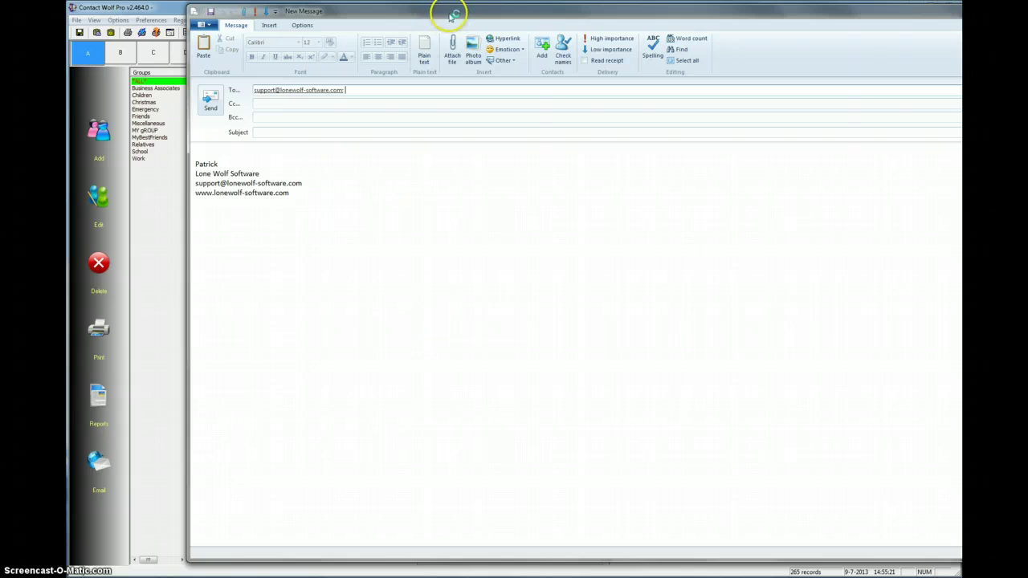
left_click_drag(454, 16, 397, 60)
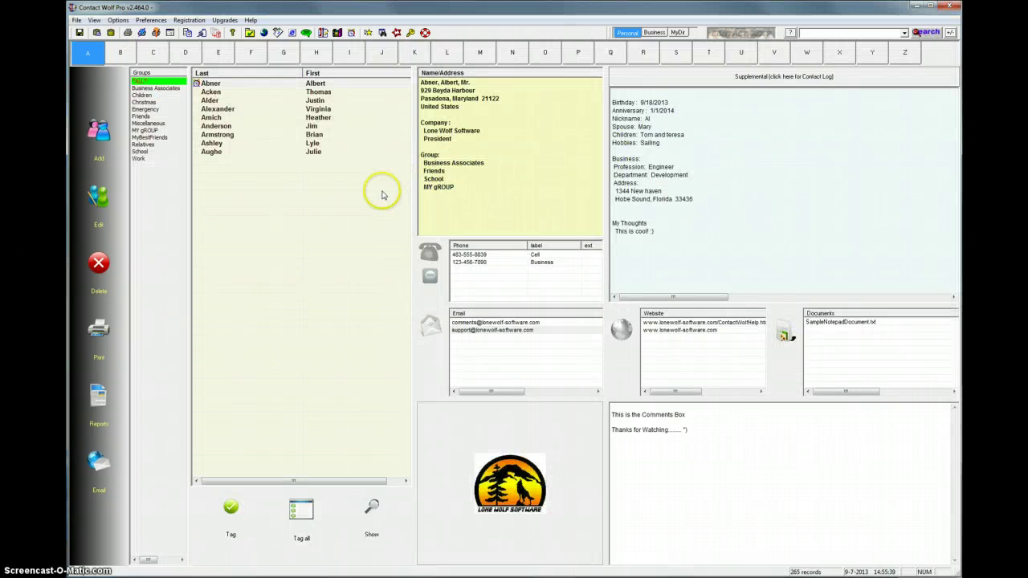
Switch email sending back to the Contact Wolf Email Engine.
left_click(156, 22)
mouse_move(163, 77)
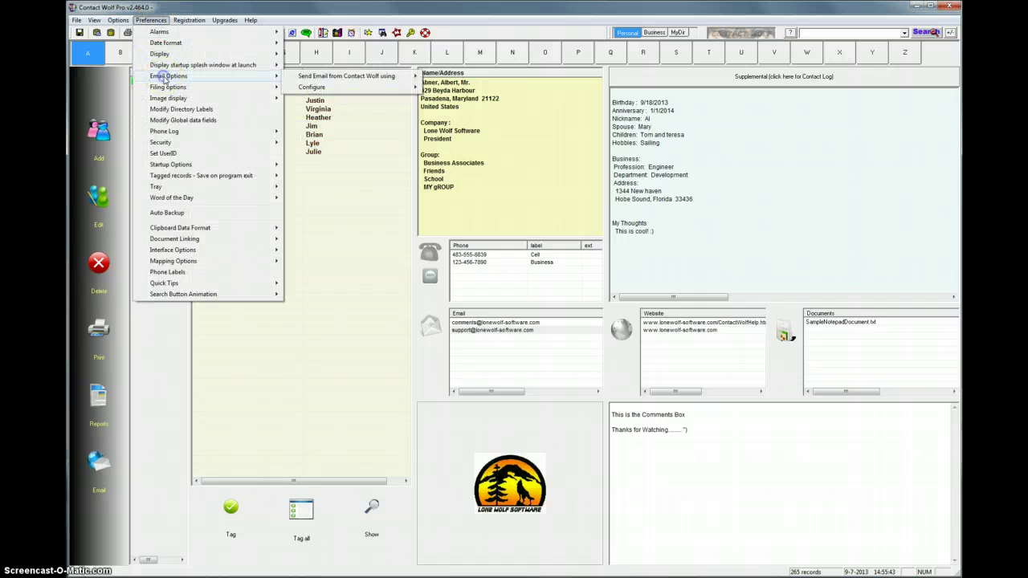
mouse_move(325, 78)
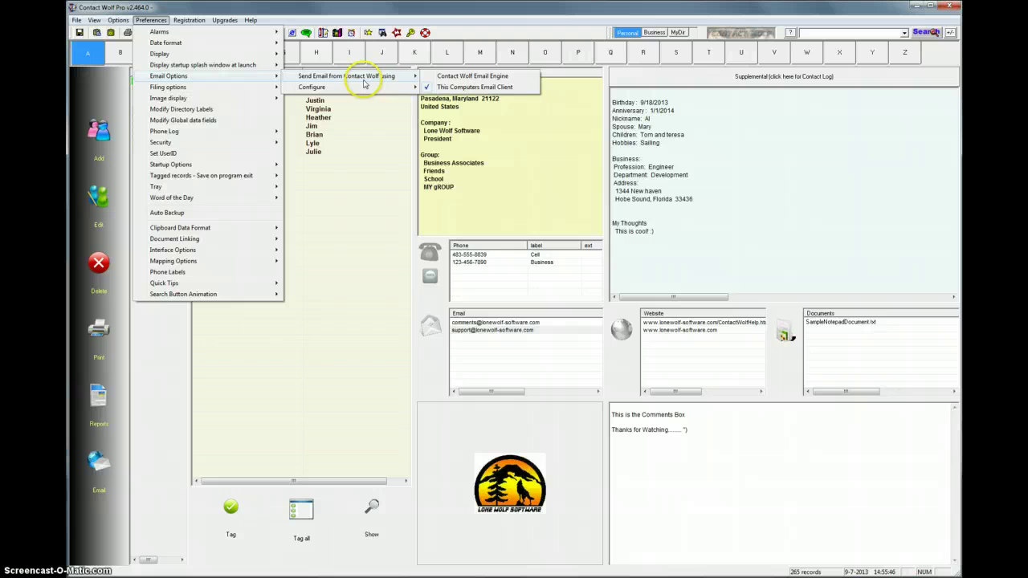
left_click(464, 77)
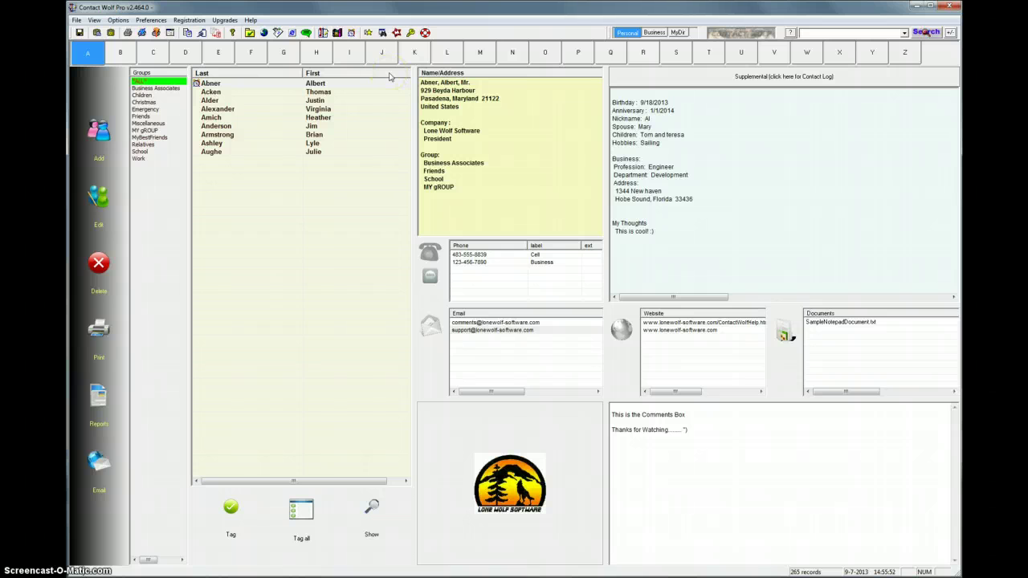
Bring up the Configure options under Preferences > Email Options.
left_click(148, 21)
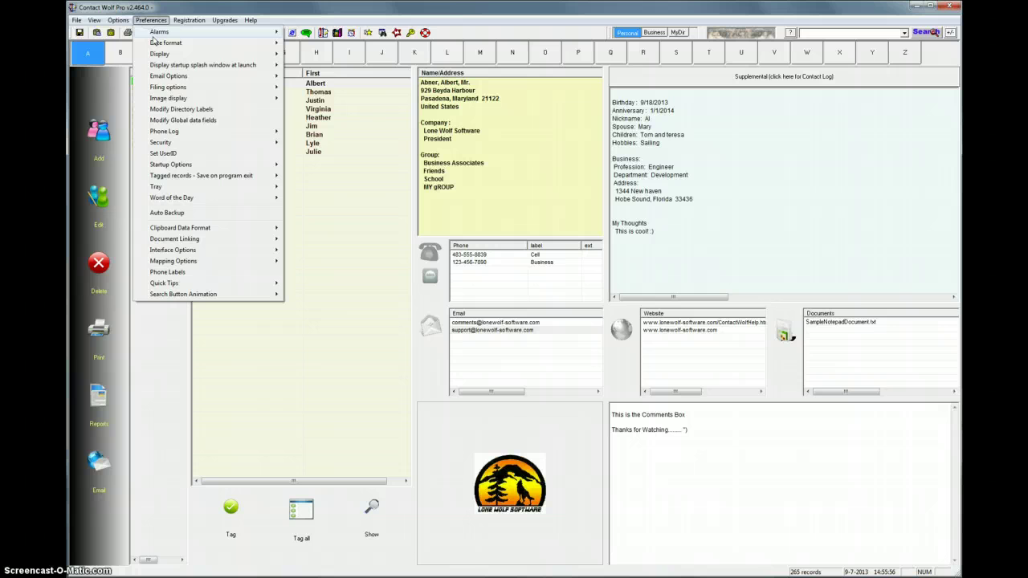
mouse_move(165, 76)
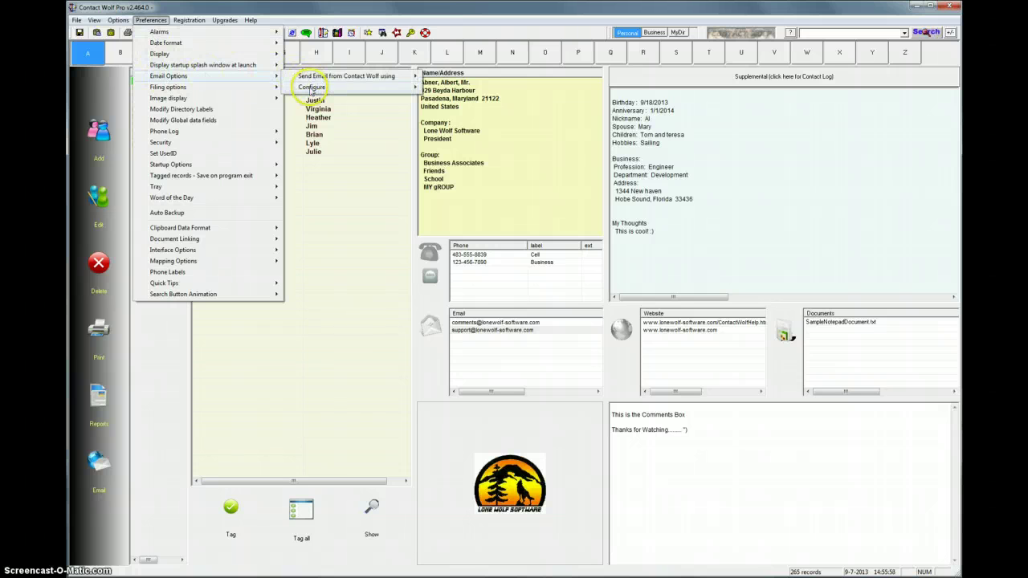
mouse_move(311, 87)
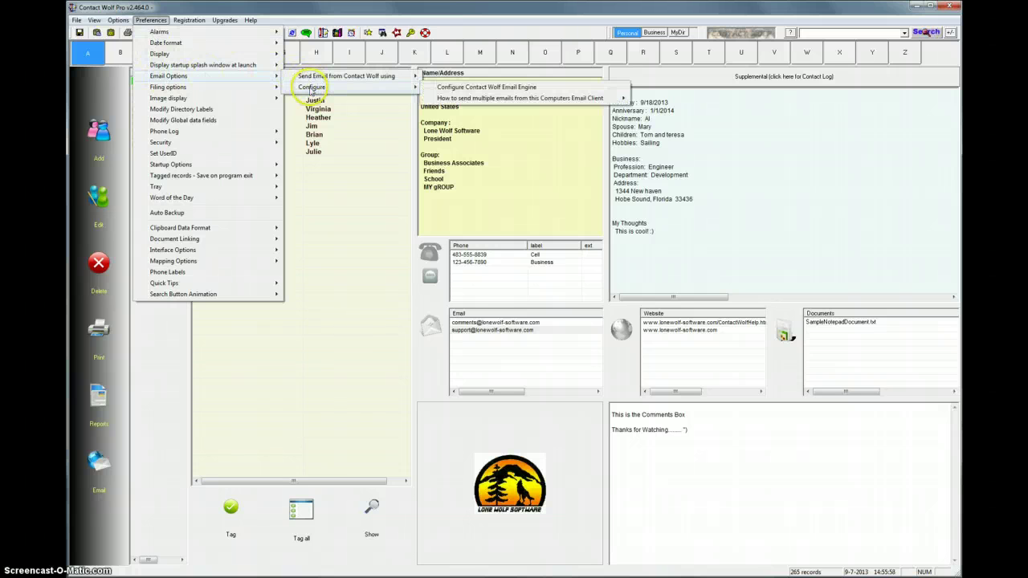
Open the Contact Wolf Email Engine server settings and enter smtp.gmail.com as the outgoing SMTP server.
left_click(457, 89)
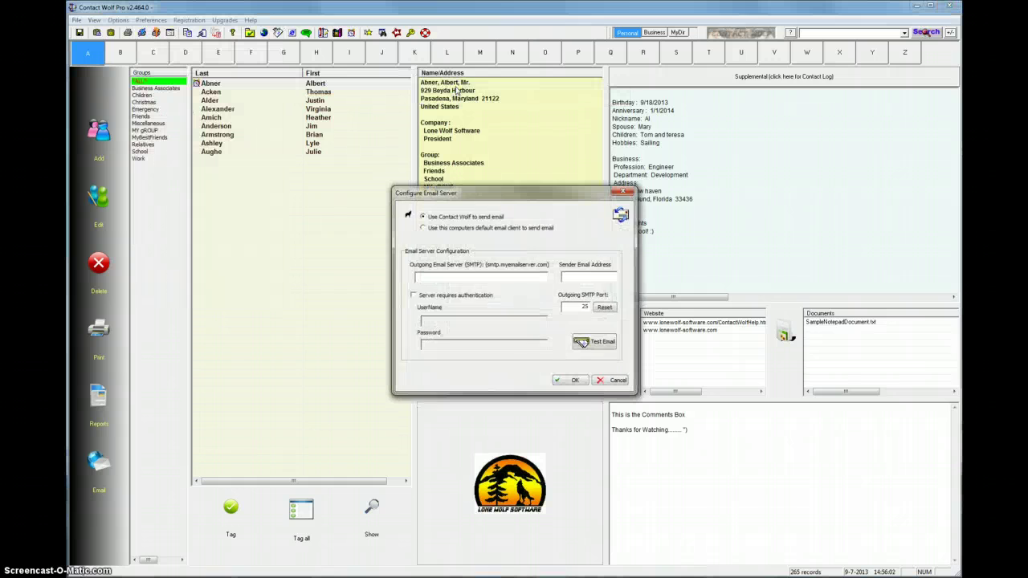
left_click_drag(494, 198, 480, 167)
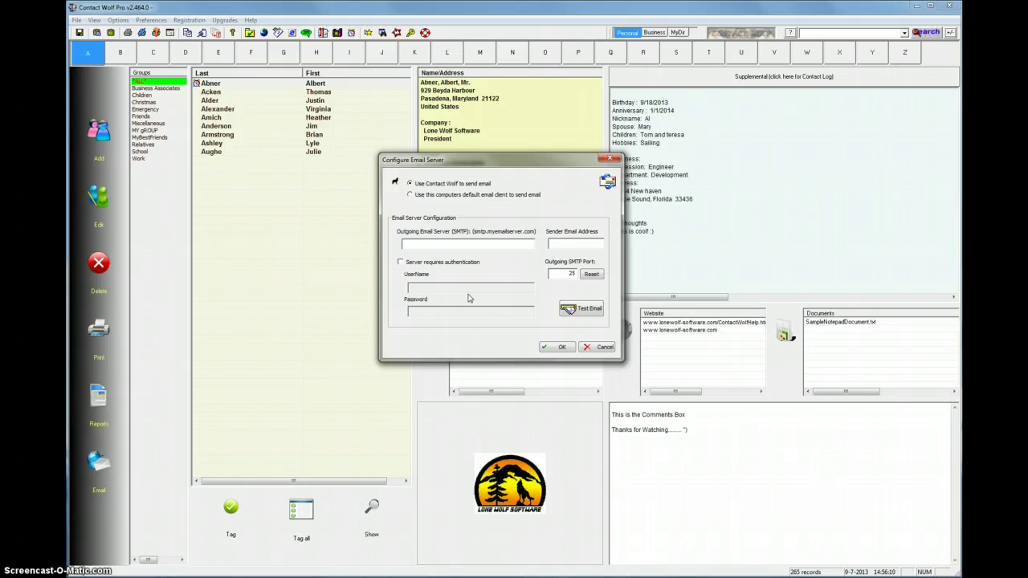
left_click(456, 263)
left_click(446, 251)
left_click(404, 291)
left_click(434, 242)
left_click(432, 242)
type("tp.gmail.com")
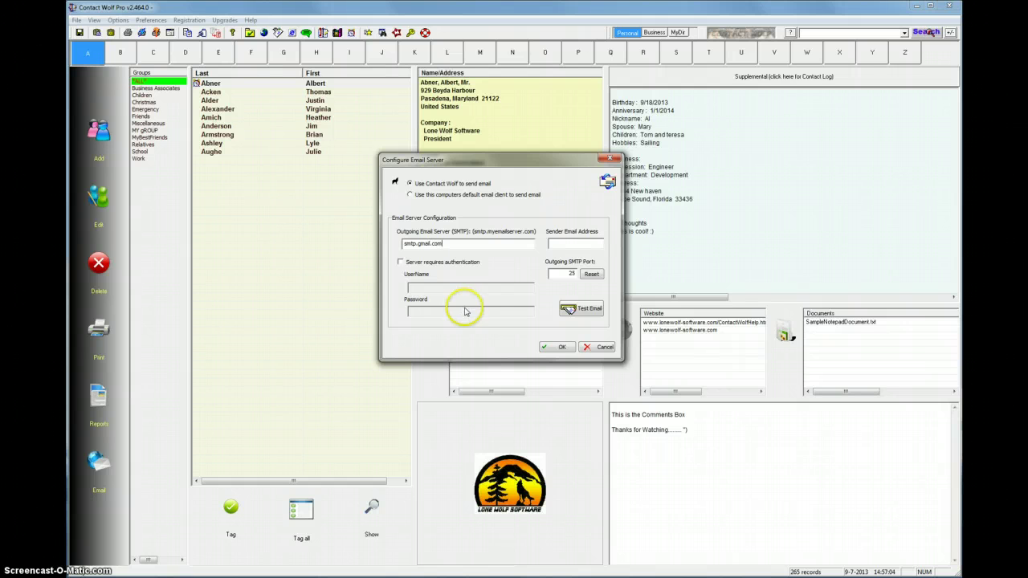
Enter the sender's Gmail address, correcting its misspelled domain.
left_click(568, 245)
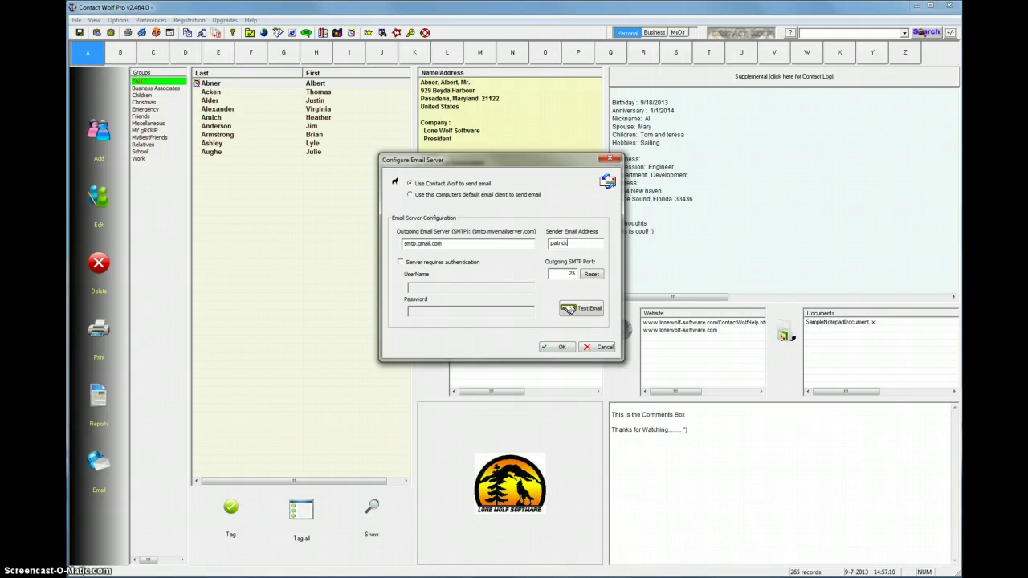
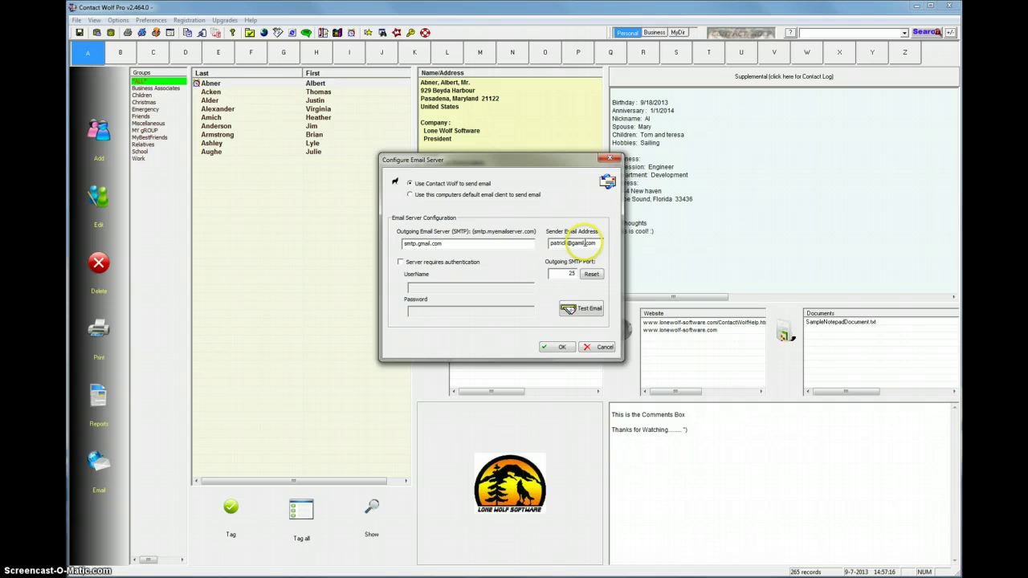
left_click_drag(572, 242, 580, 243)
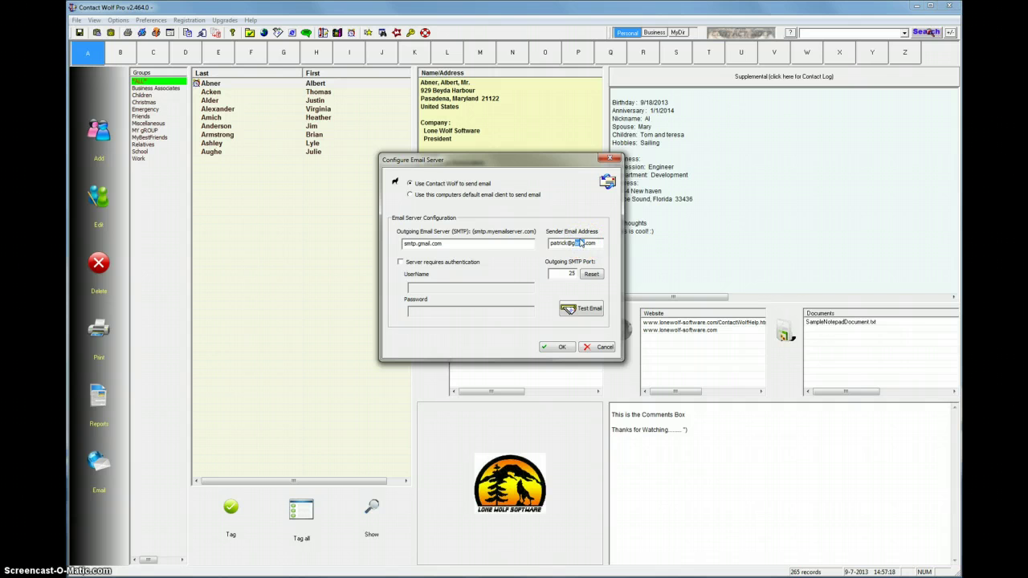
type("mail")
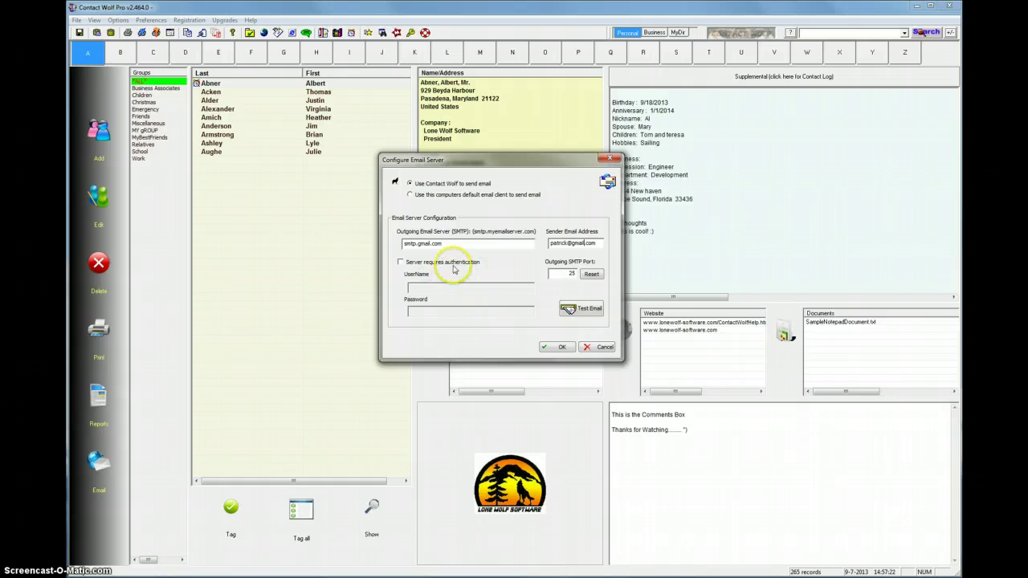
Tick Server requires authentication and enter the account user name.
left_click(400, 262)
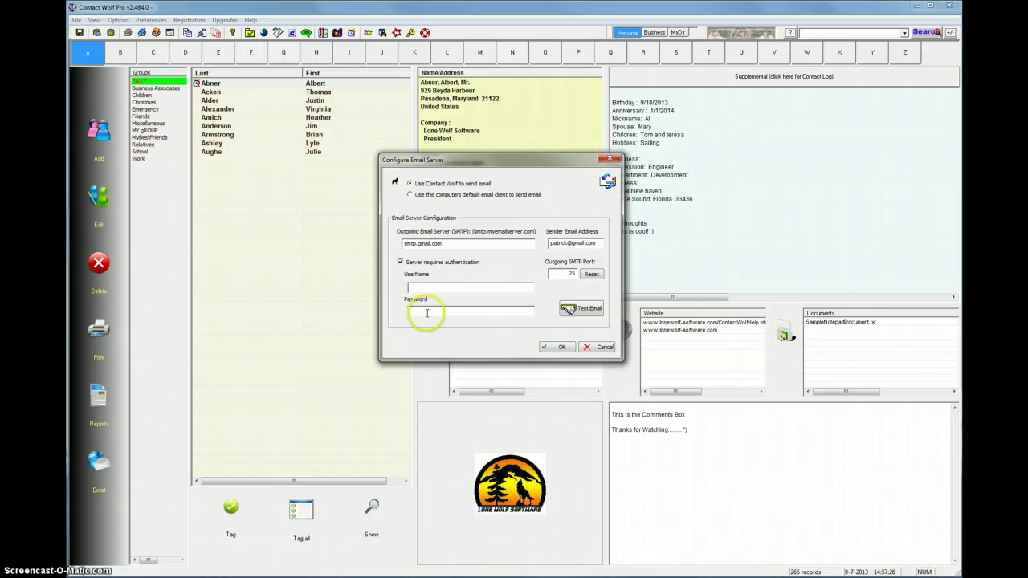
left_click(430, 289)
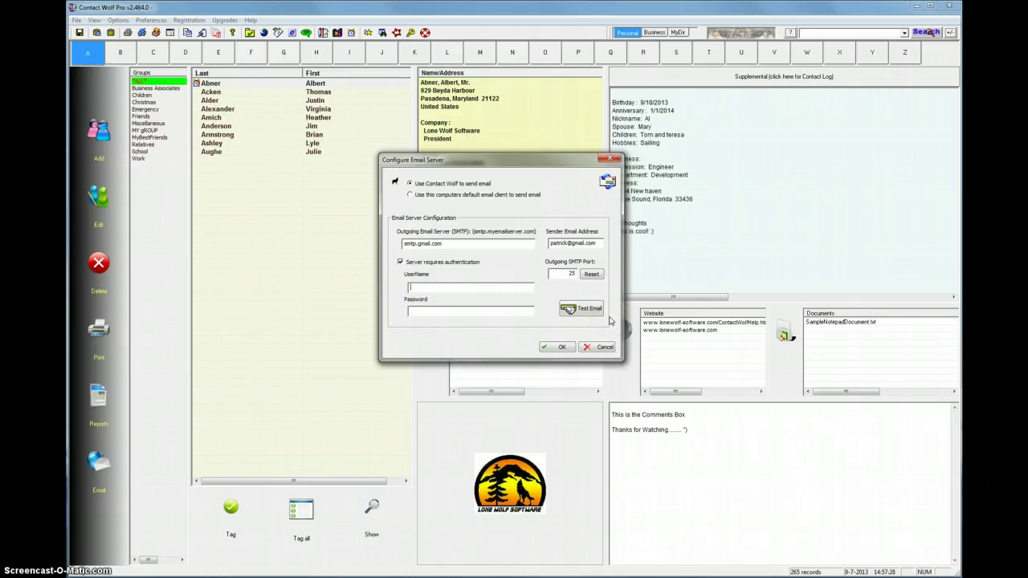
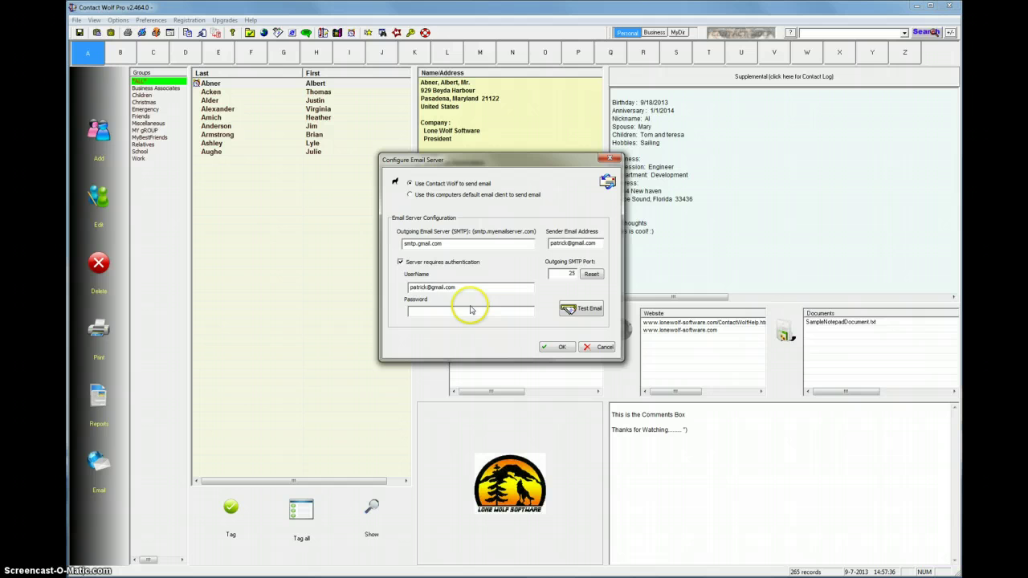
left_click(434, 311)
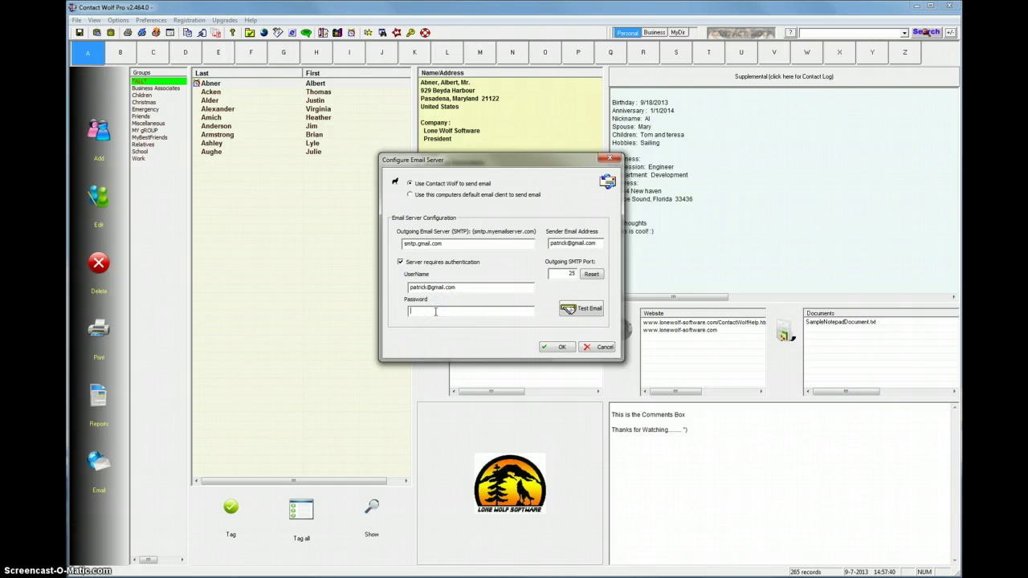
left_click(470, 323)
Change the outgoing SMTP port from 25 to 467 and save the server settings.
left_click(574, 275)
left_click(567, 275)
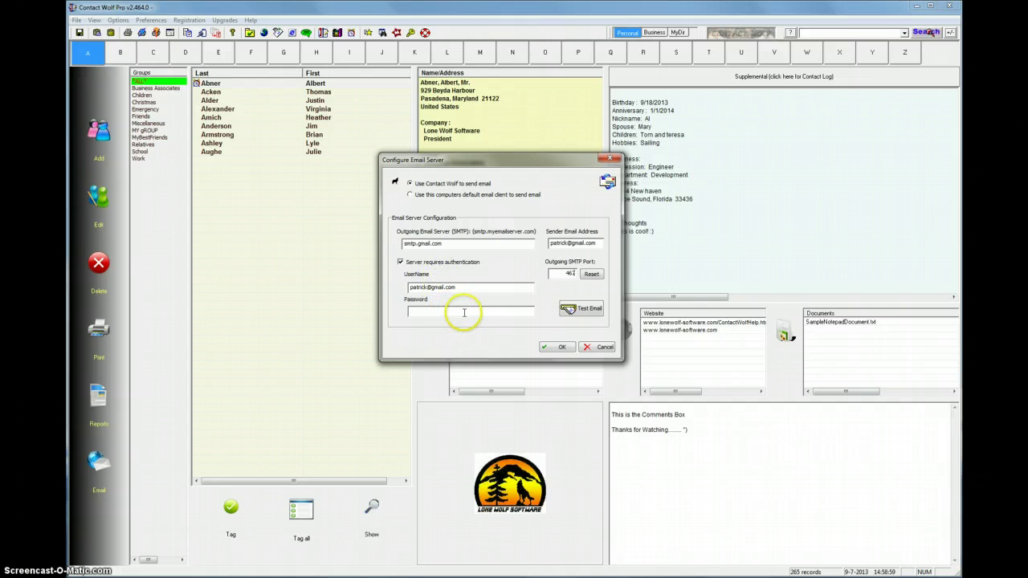
left_click(469, 312)
left_click(462, 314)
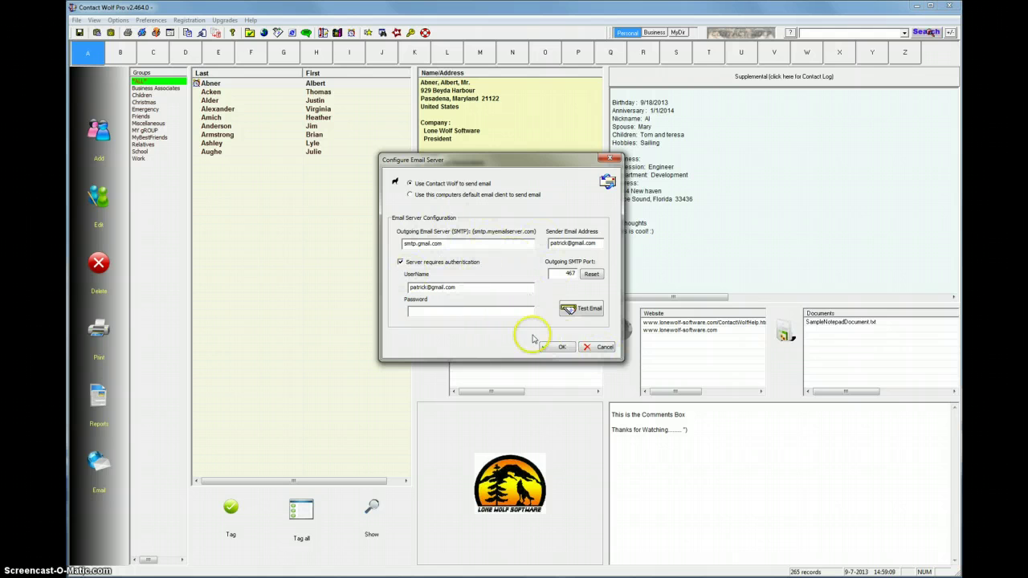
left_click(563, 349)
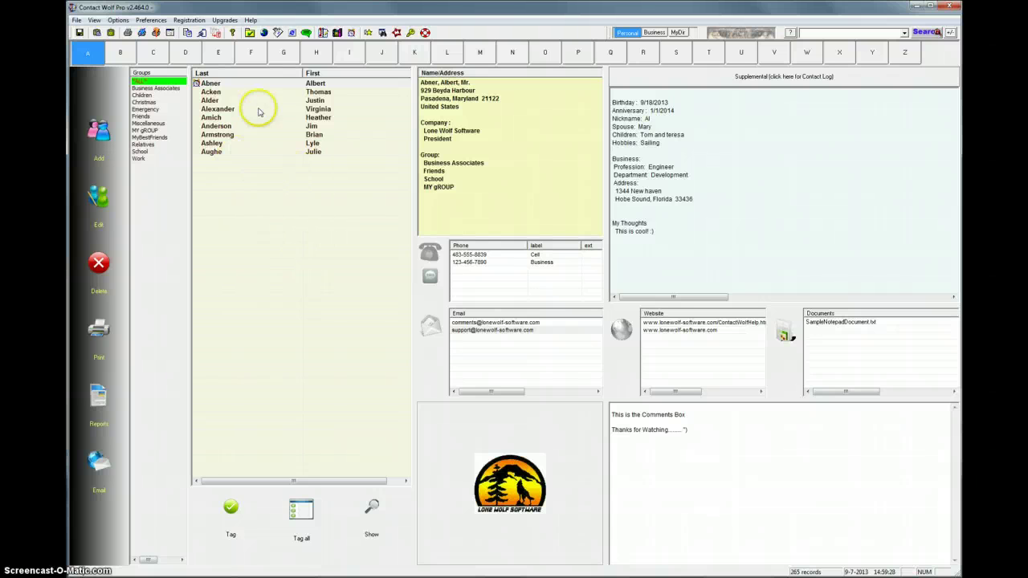
Tag all 9 contacts whose last names start with A.
left_click(154, 53)
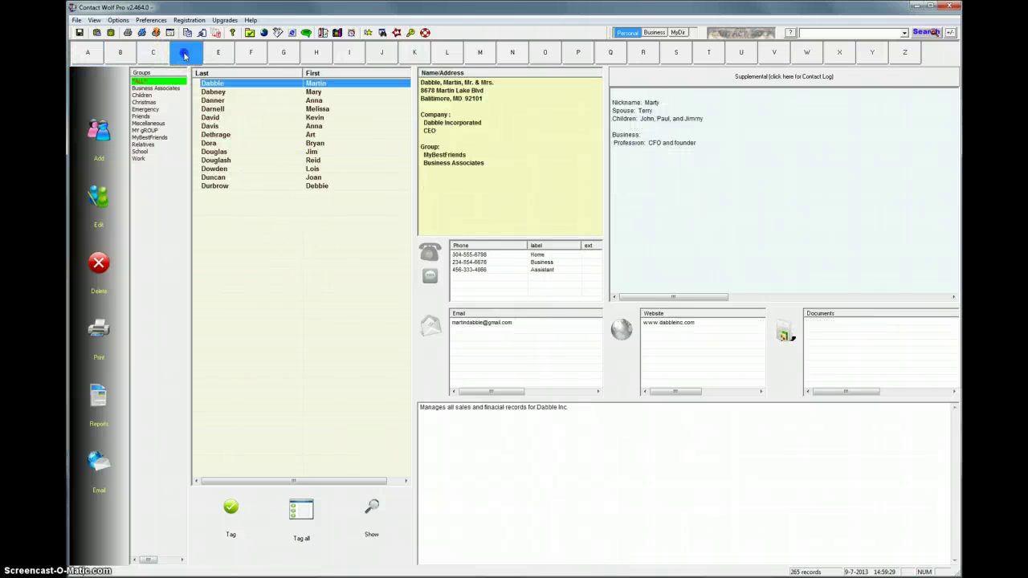
left_click(120, 53)
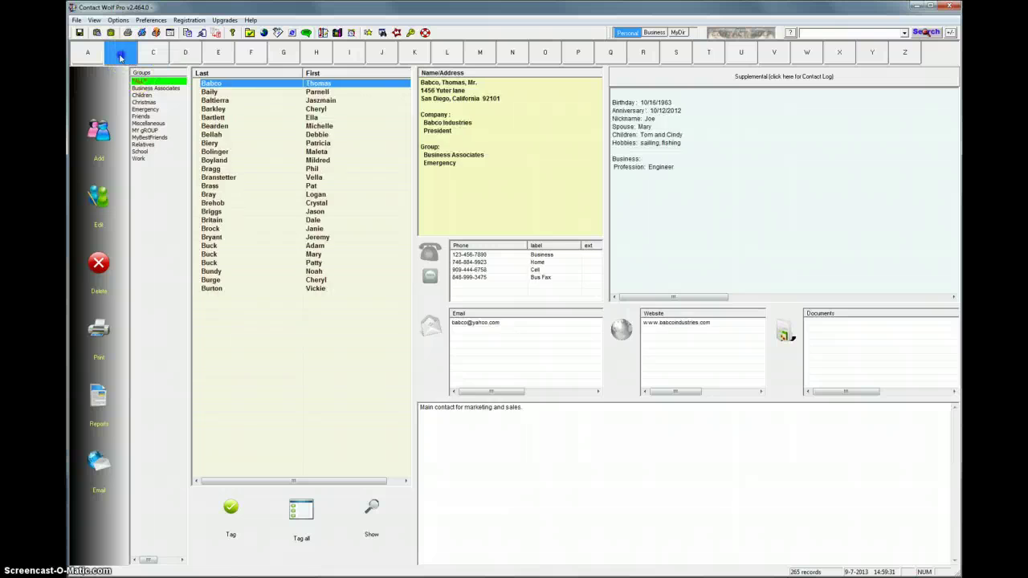
left_click(77, 54)
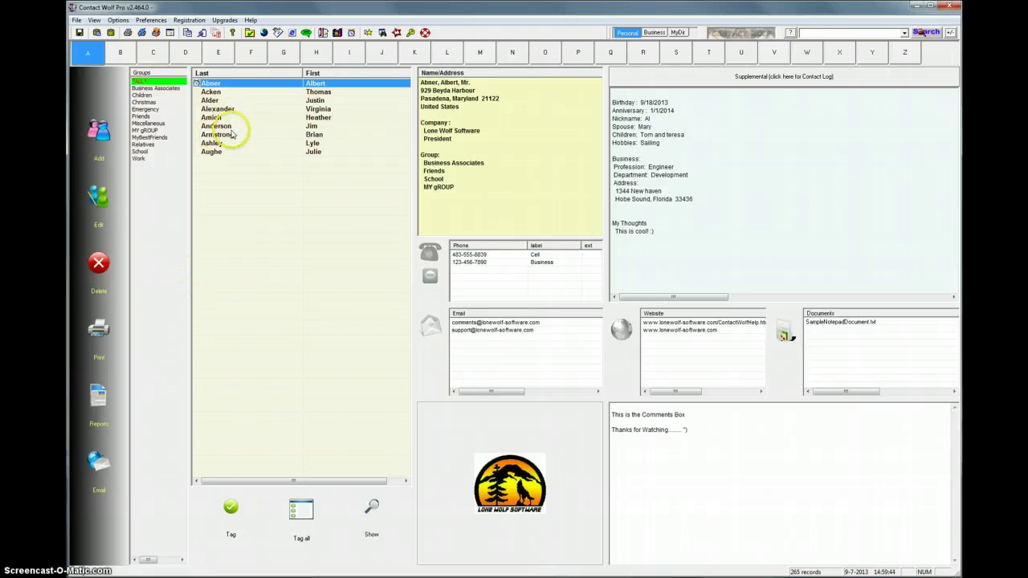
left_click(316, 526)
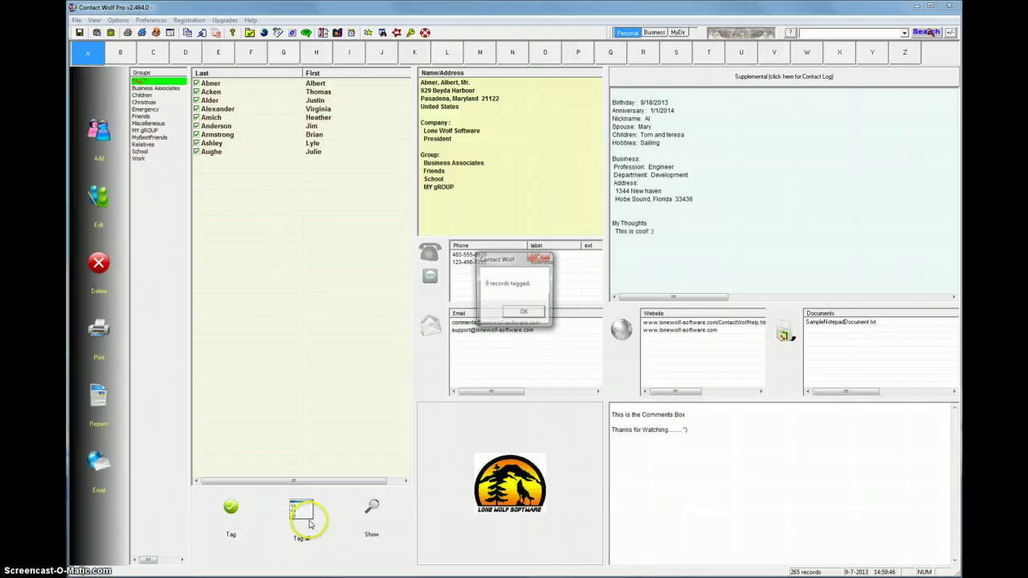
left_click(522, 313)
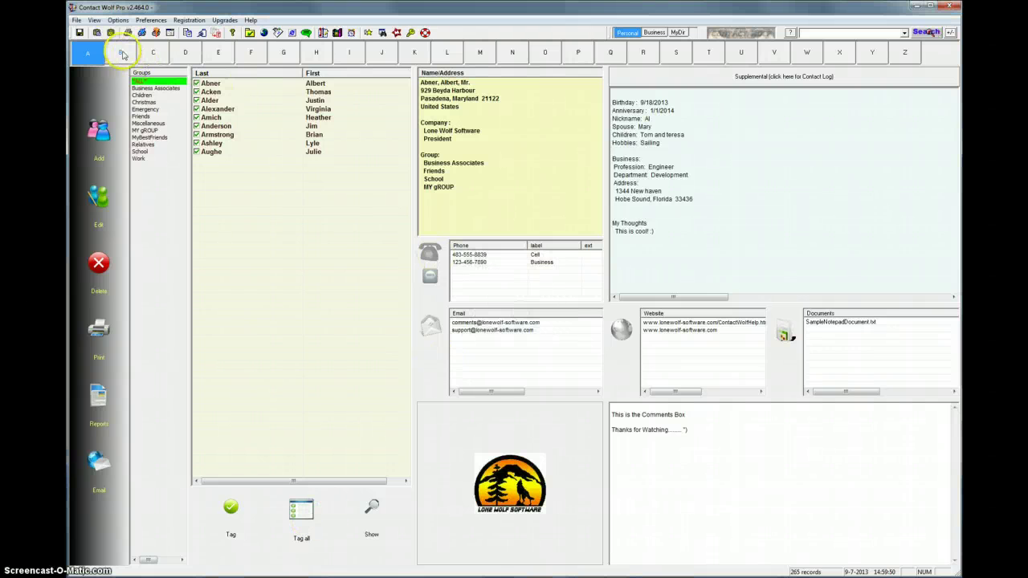
Tag all 25 B contacts, then return to the A list.
left_click(121, 52)
left_click(304, 508)
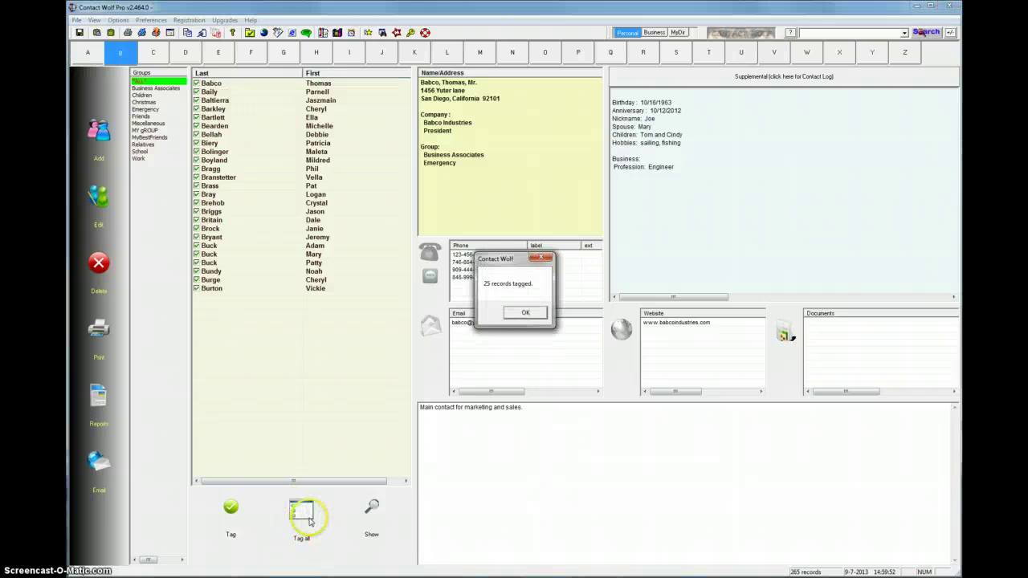
left_click(522, 313)
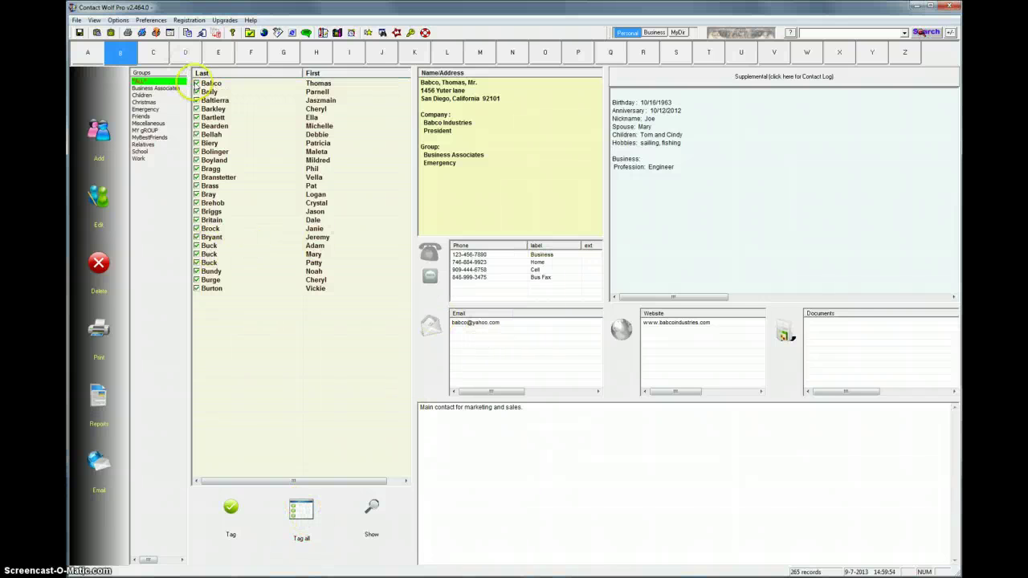
left_click(90, 54)
Review the tagged records, then start an email and accept the 13 found recipient addresses.
left_click(372, 512)
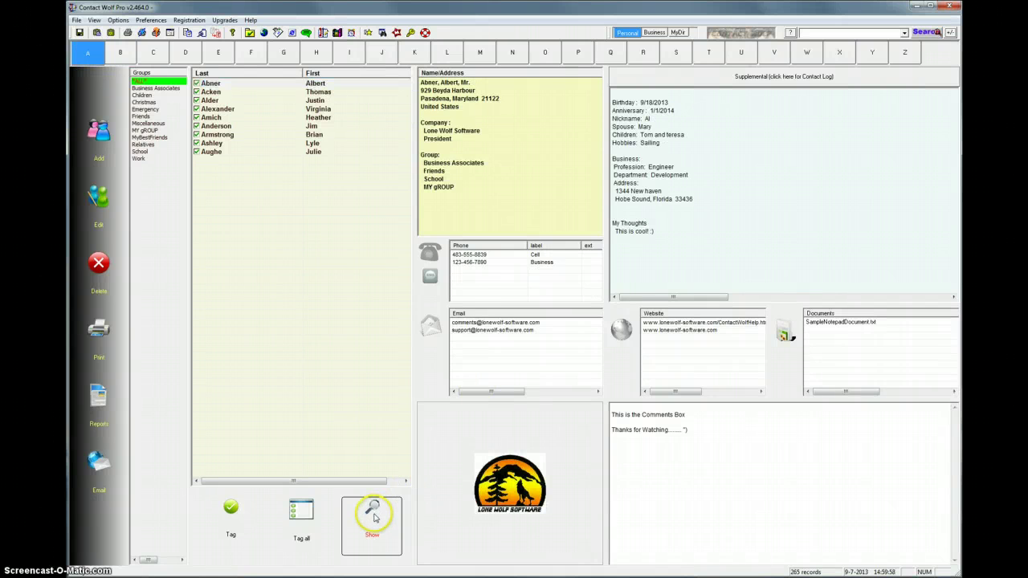
left_click_drag(580, 198, 578, 201)
left_click(568, 408)
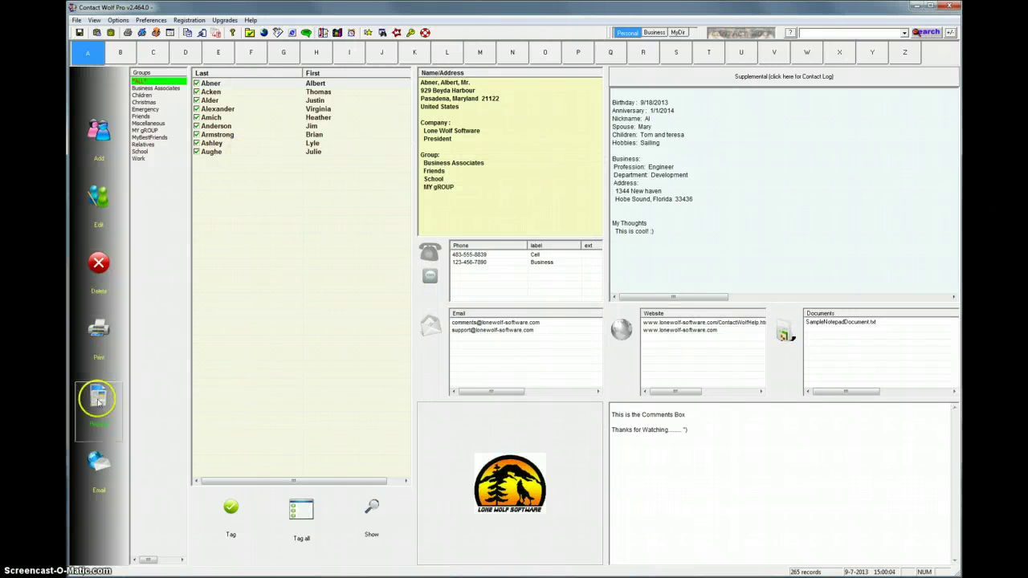
left_click(94, 480)
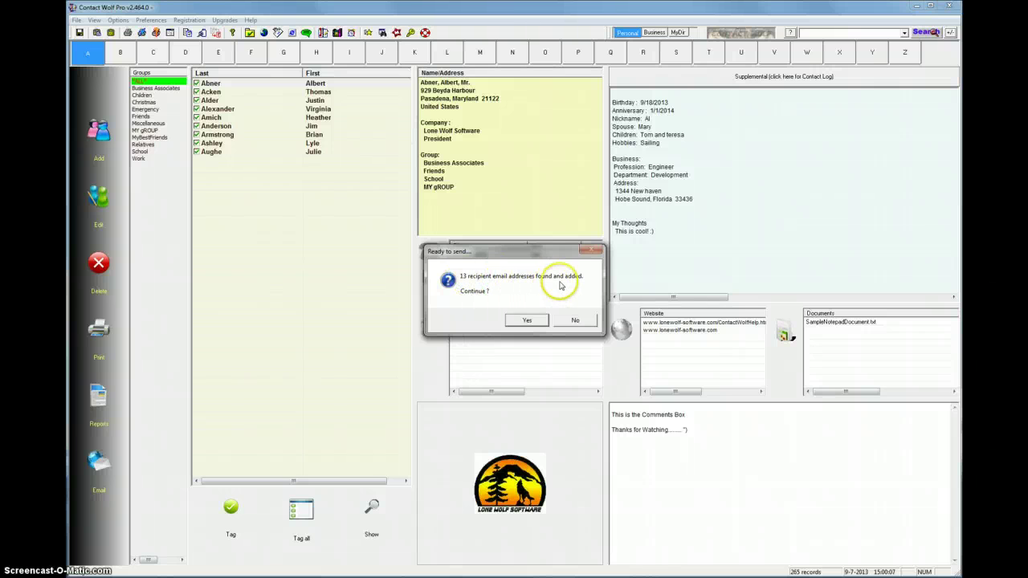
left_click(527, 323)
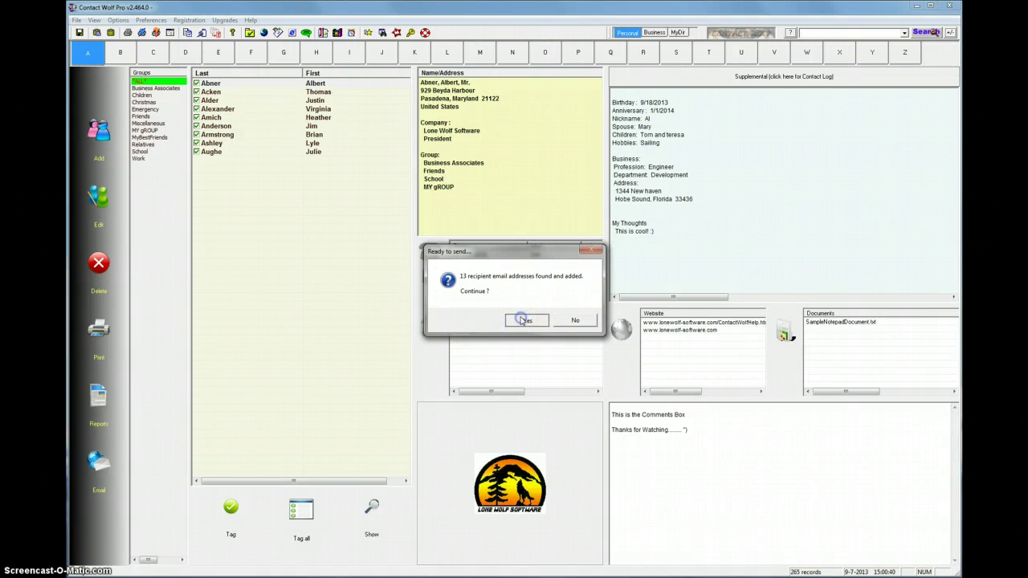
Dismiss the empty-password warning, enter the account password in the email engine settings, and save.
left_click(525, 321)
left_click(608, 319)
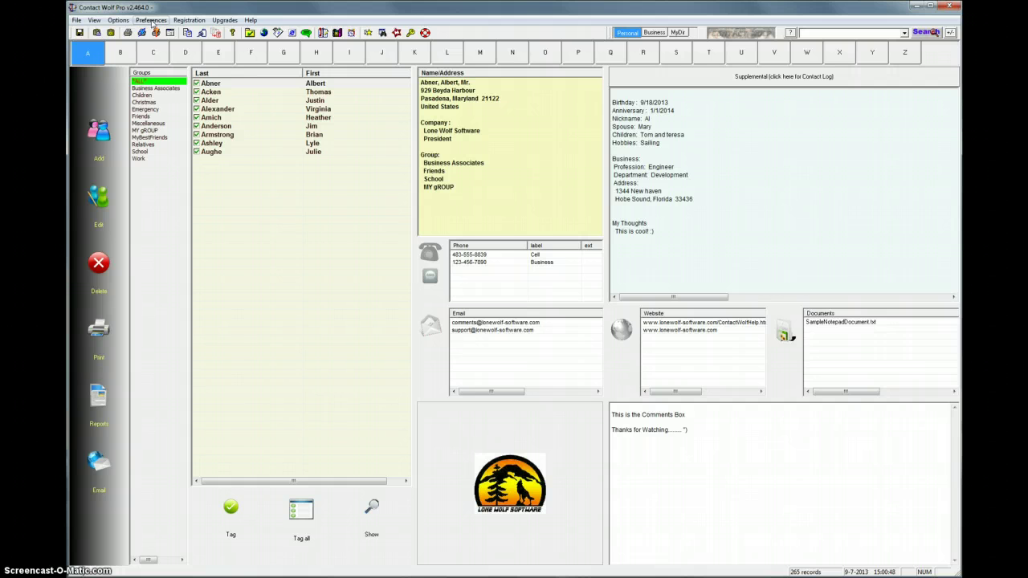
left_click(151, 20)
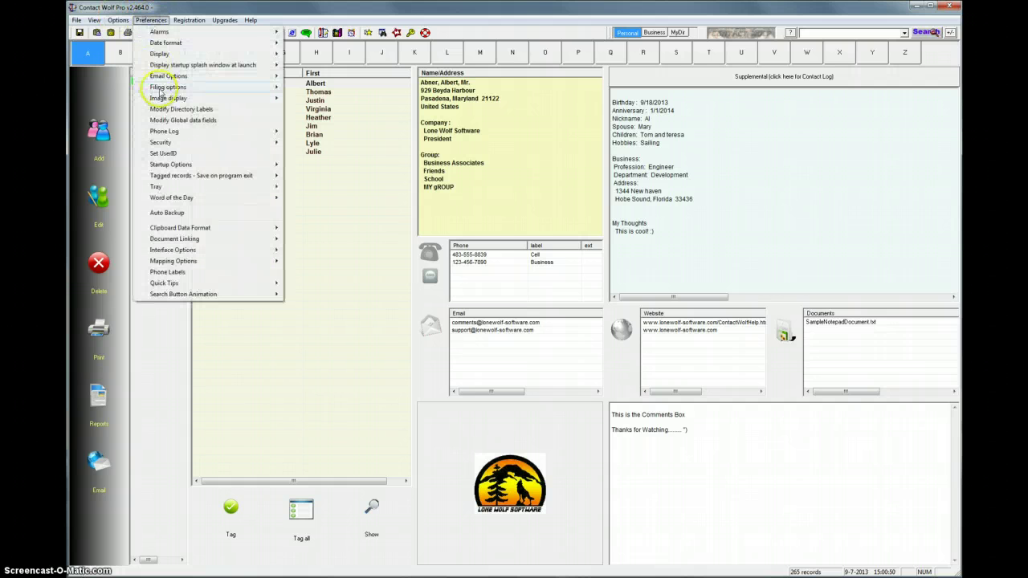
mouse_move(165, 75)
mouse_move(319, 88)
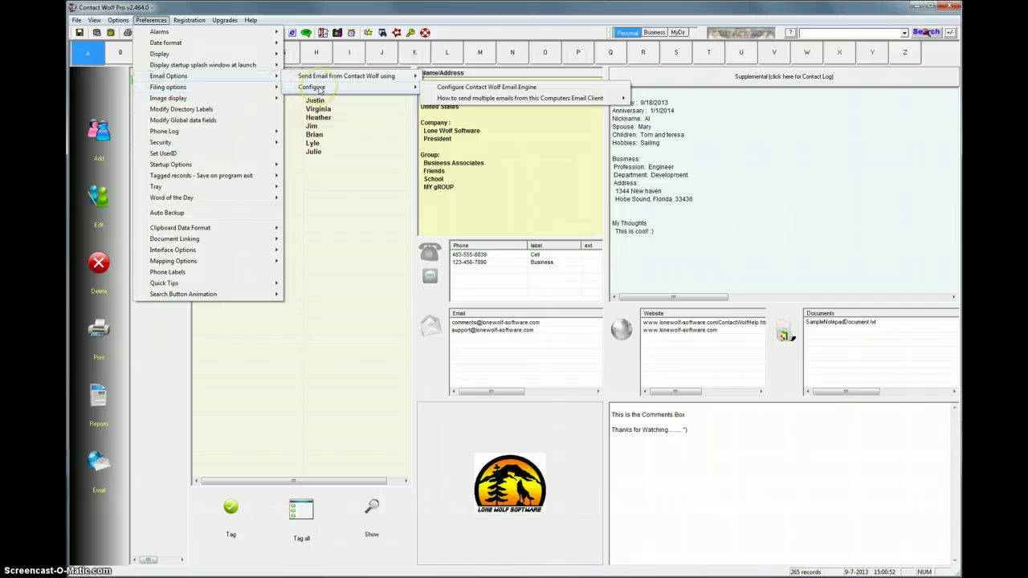
left_click(478, 87)
left_click(471, 348)
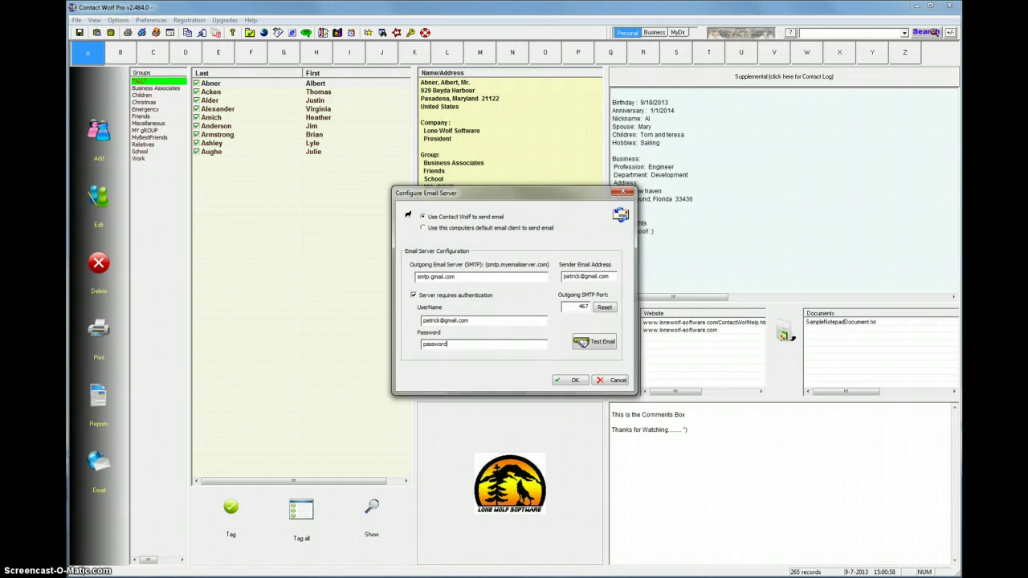
left_click(573, 380)
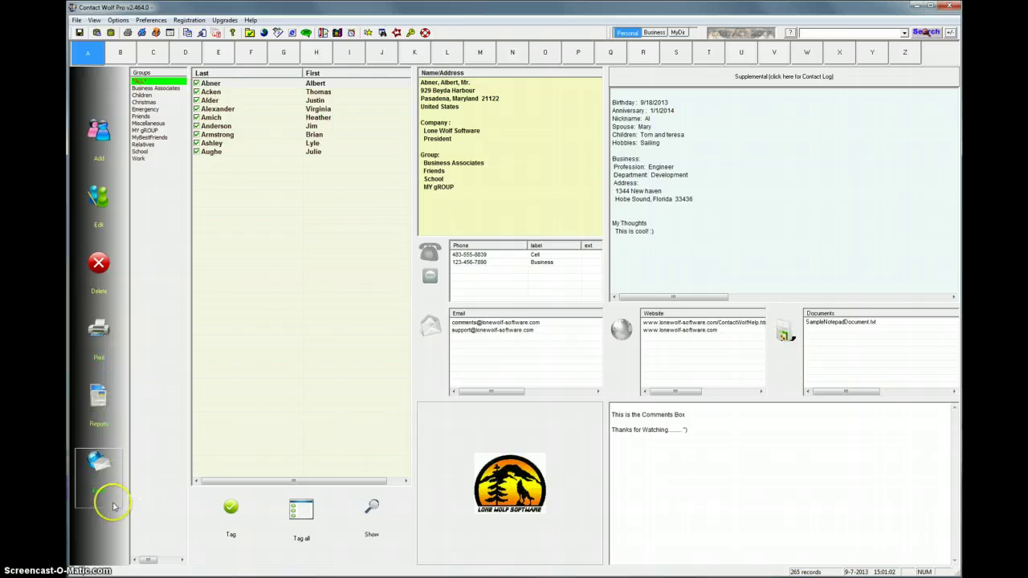
Start an email to the tagged contacts and open the composer with 13 recipients listed.
left_click(99, 464)
left_click(527, 320)
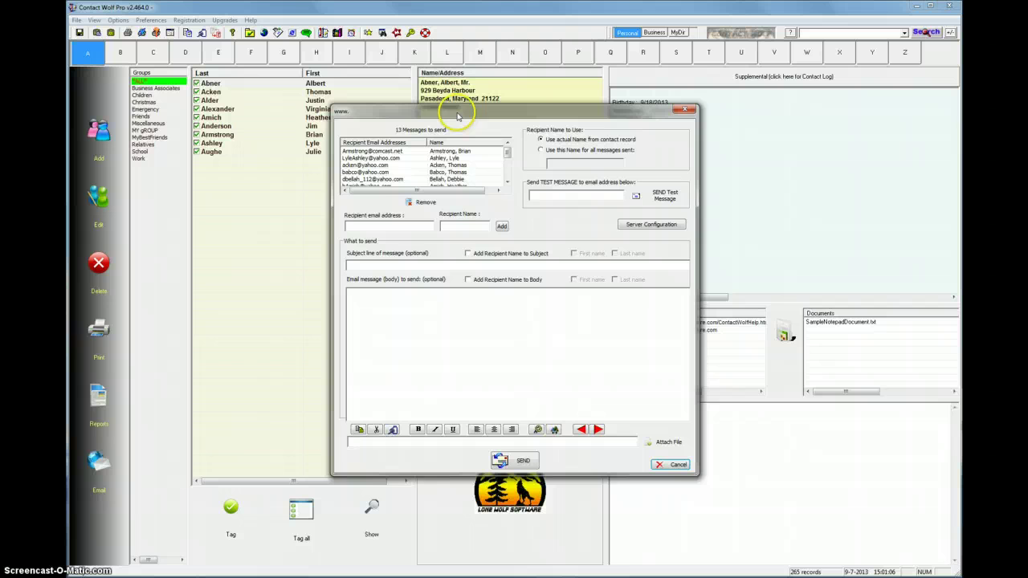
left_click_drag(459, 110, 466, 113)
left_click_drag(516, 155, 512, 155)
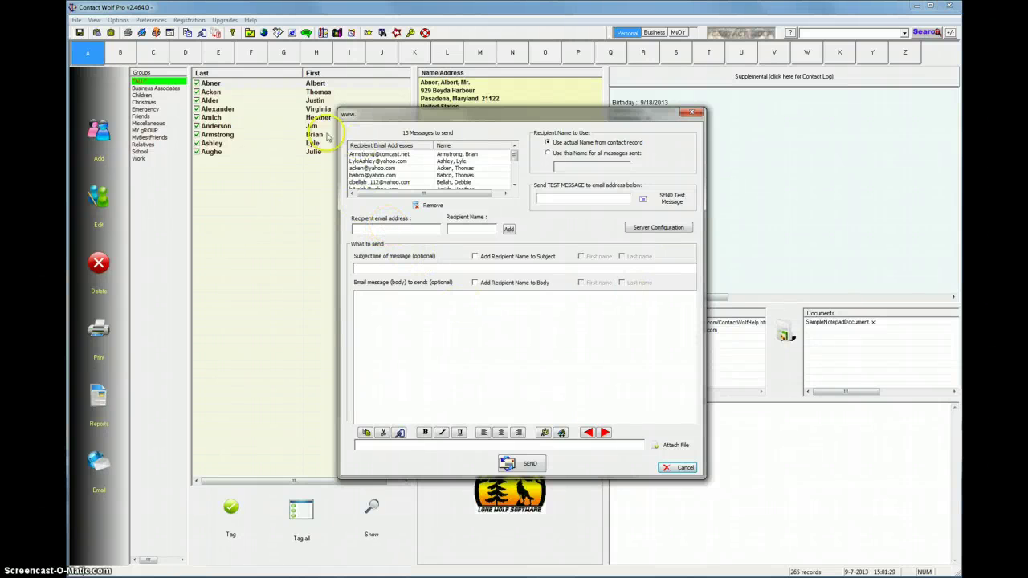
left_click(413, 229)
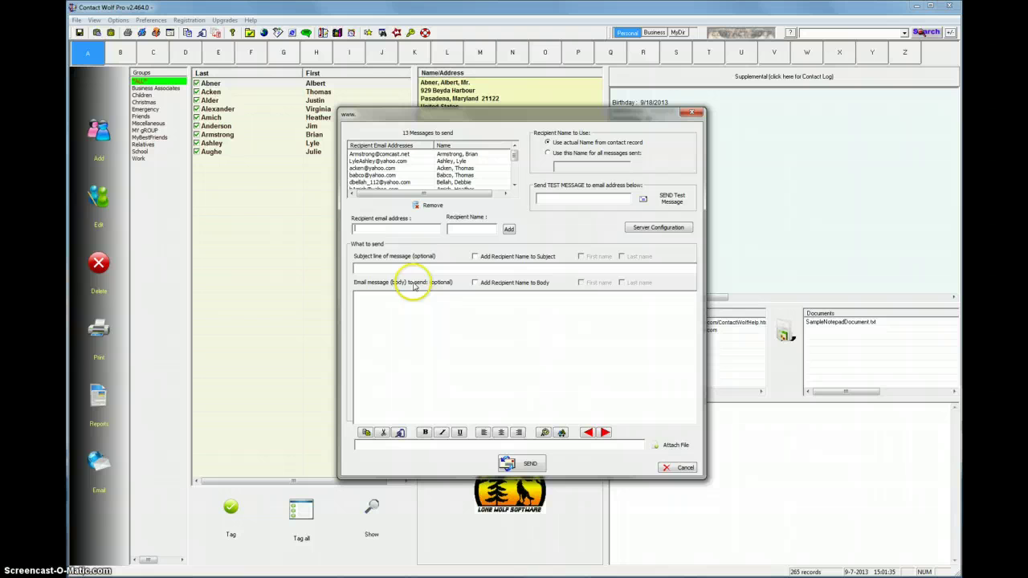
Enter subject 'Merry Christmas' and body 'Happy Holidays!', fix the stray G, and select the body text.
left_click(395, 268)
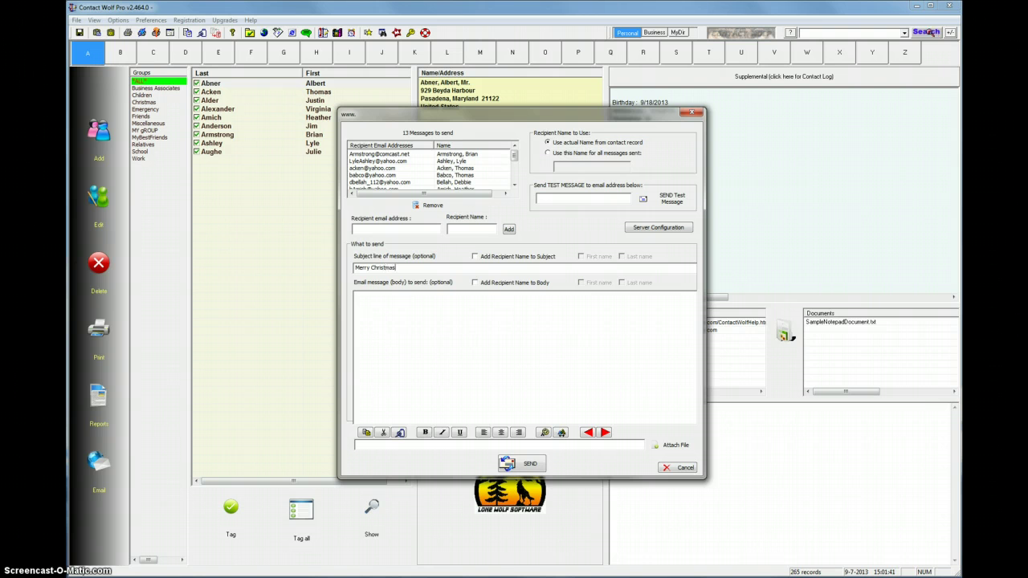
left_click(434, 321)
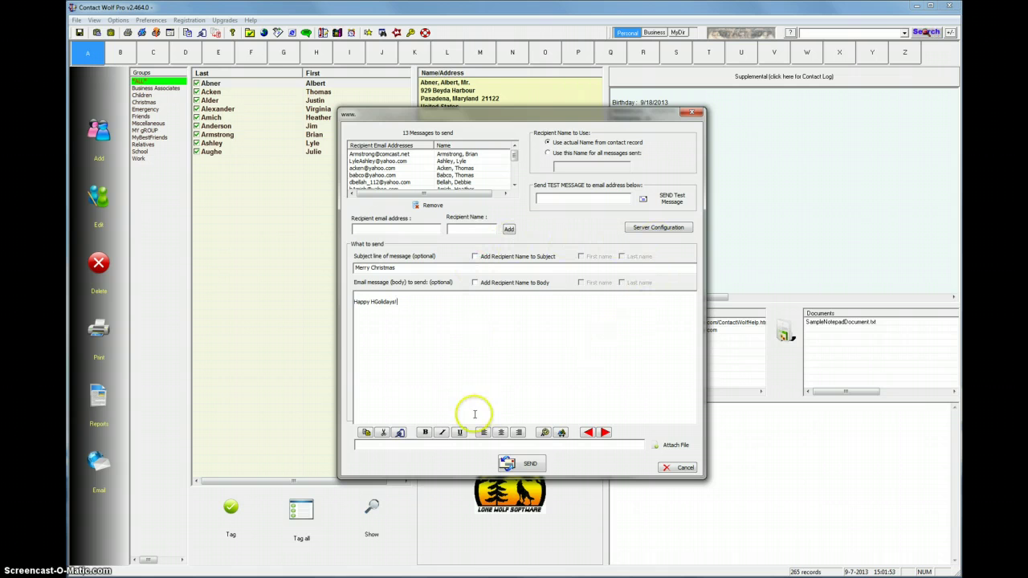
left_click(376, 302)
key("BackSpace")
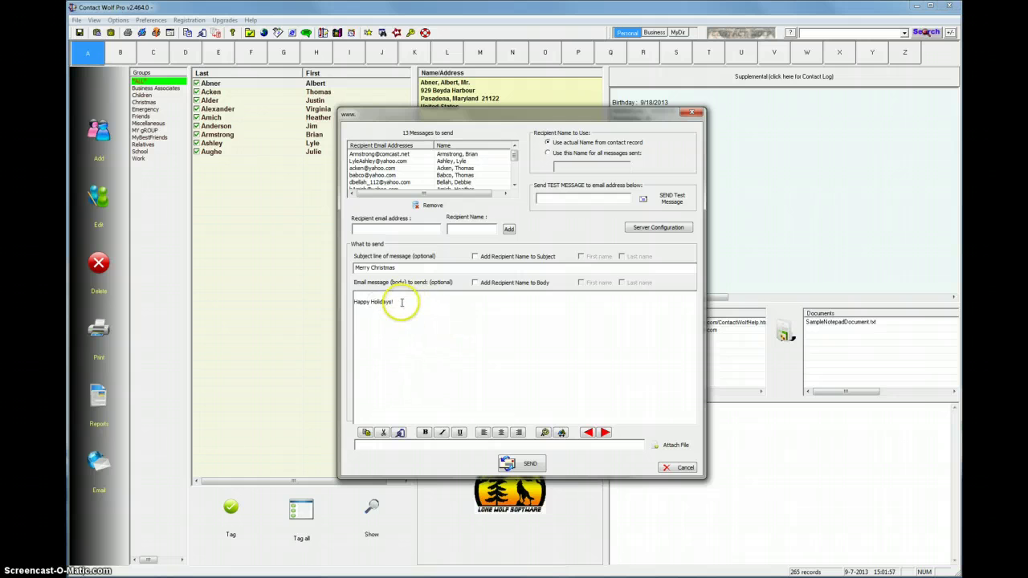
left_click_drag(399, 301, 344, 302)
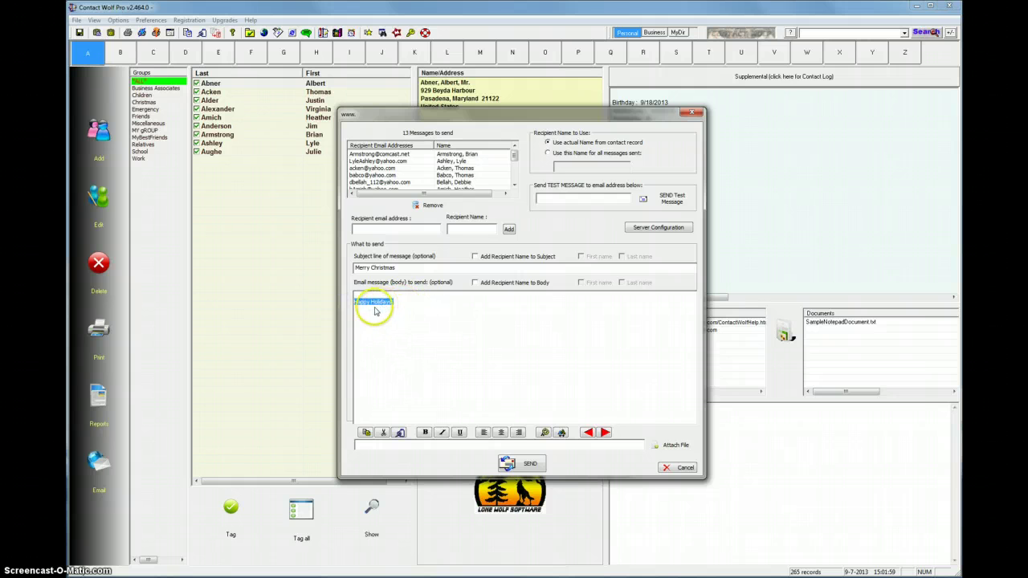
Make the Happy Holidays! greeting bold and choose red in the Color dialog.
left_click(425, 432)
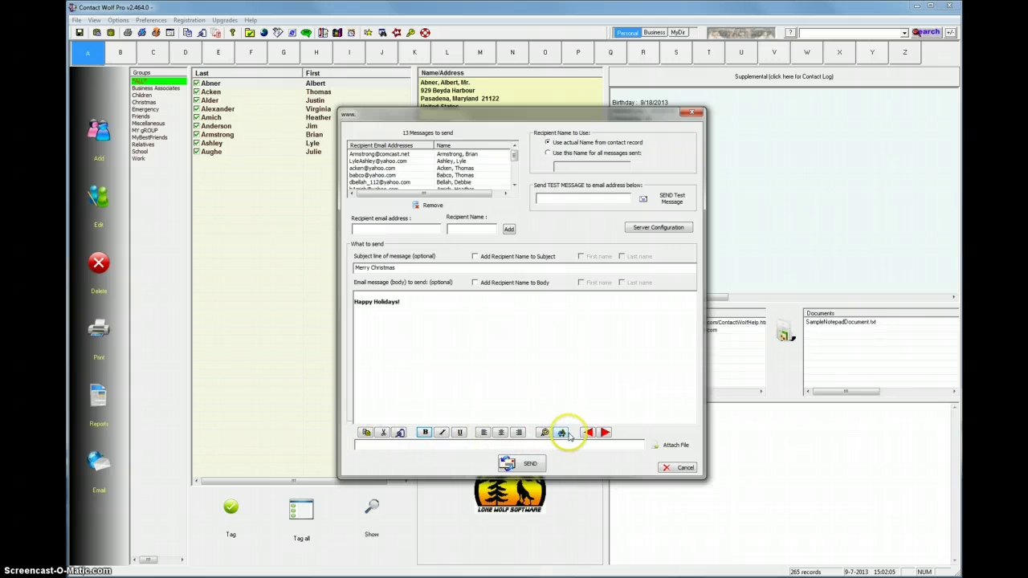
left_click_drag(408, 305, 350, 303)
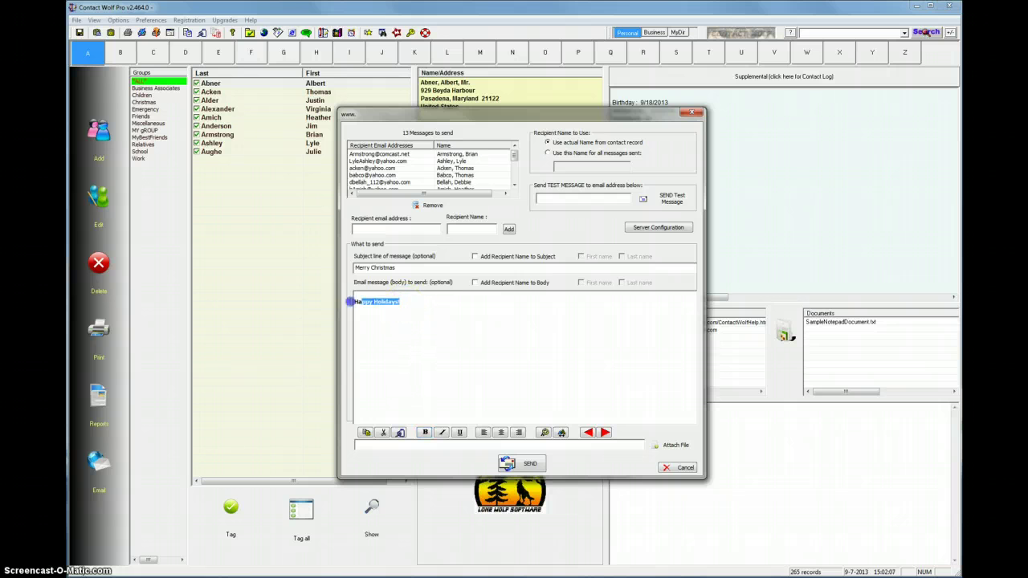
left_click(544, 433)
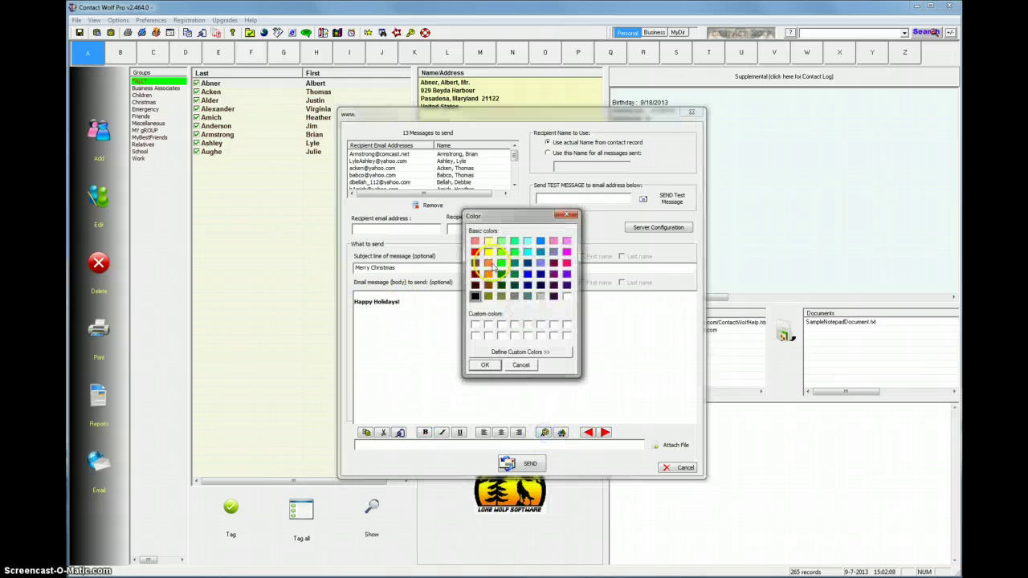
left_click(476, 252)
left_click(487, 364)
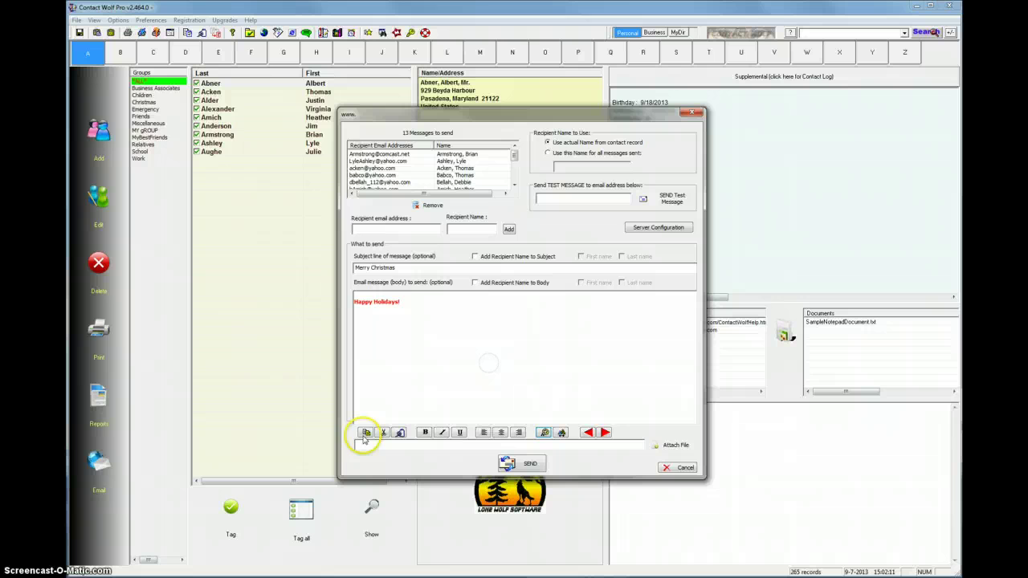
Set the greeting's font to Tahoma Bold Oblique at size 165.
left_click_drag(353, 302, 401, 303)
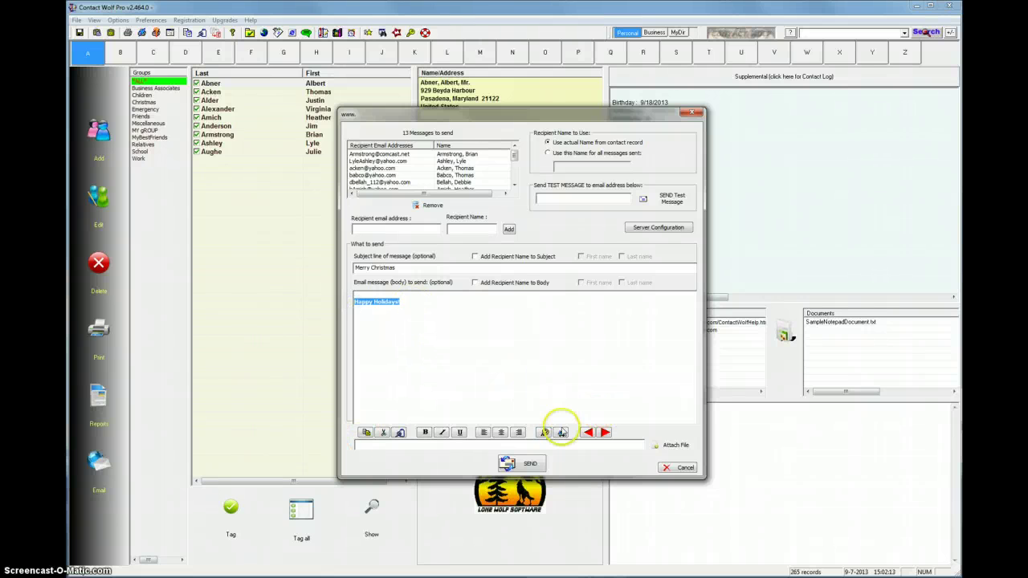
left_click(561, 432)
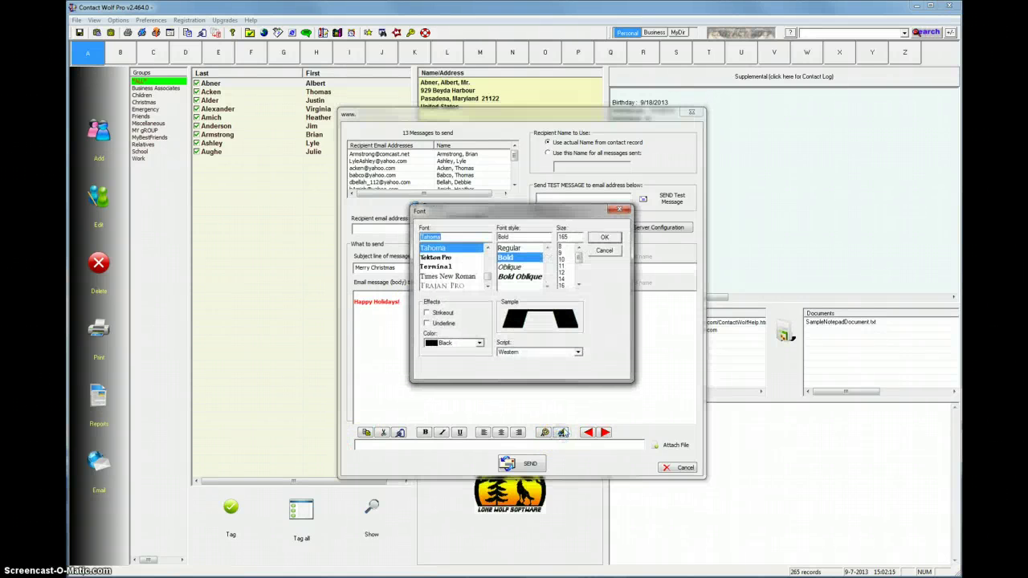
left_click(540, 277)
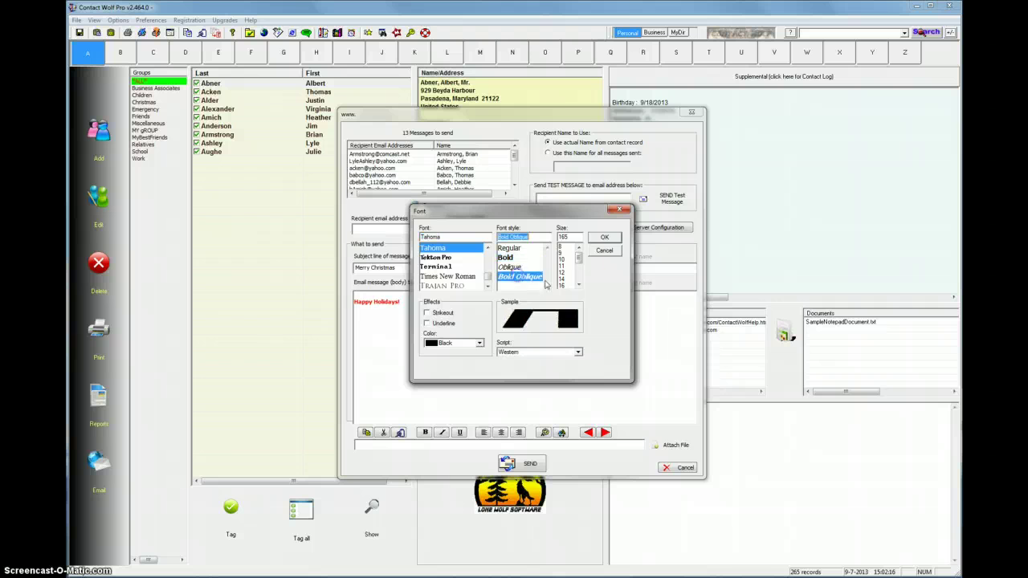
left_click(604, 237)
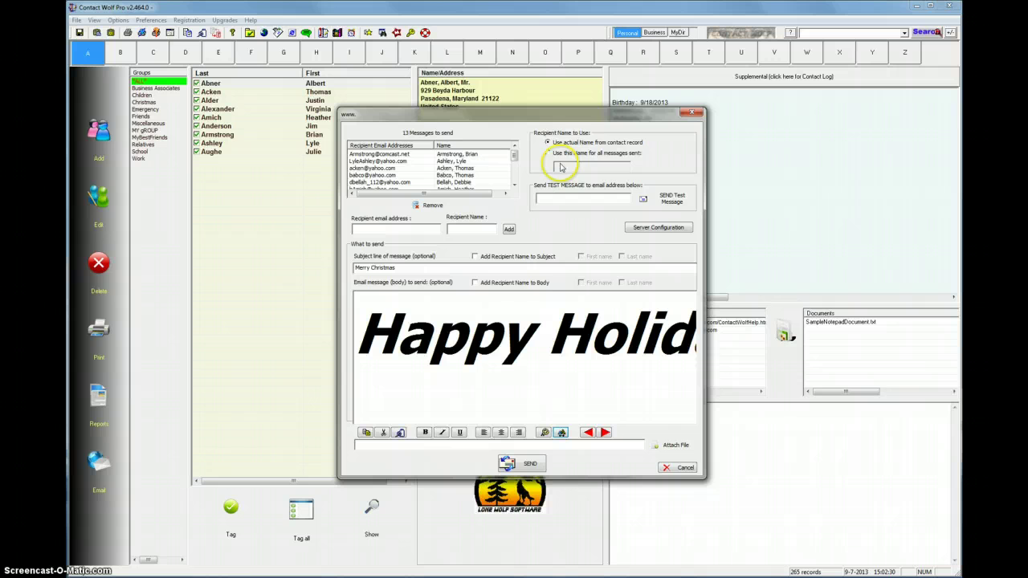
left_click(553, 195)
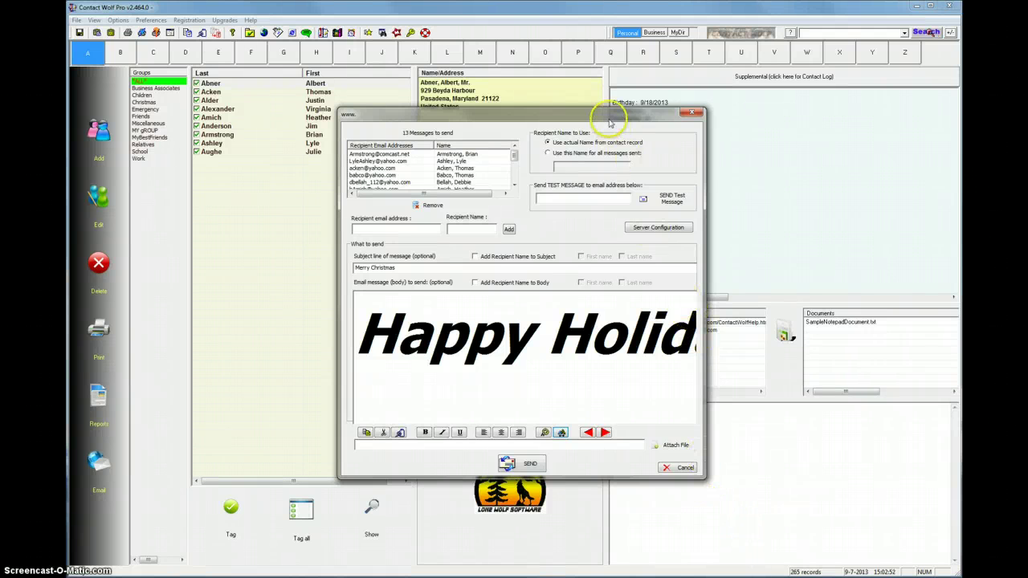
left_click_drag(609, 115, 535, 113)
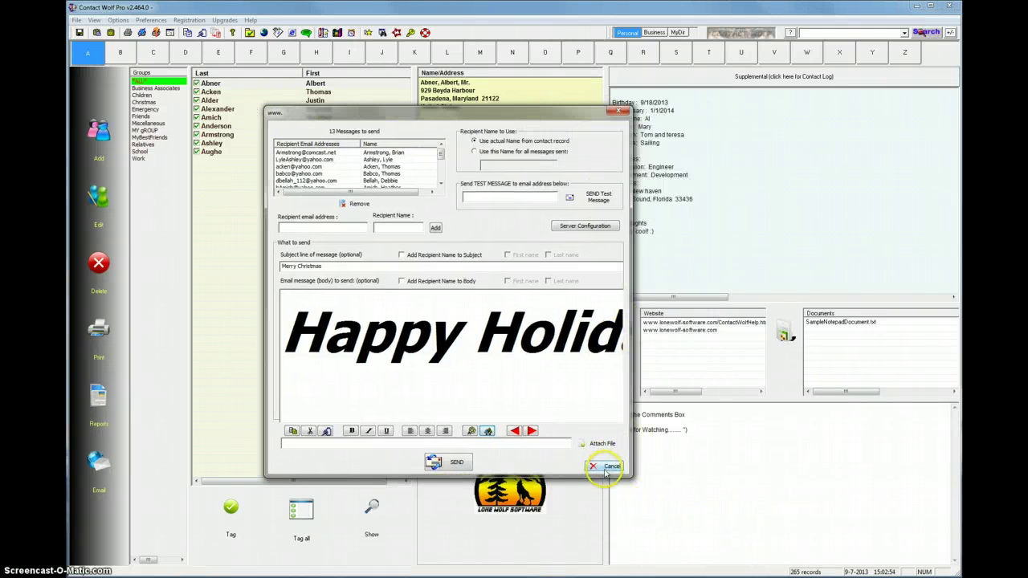